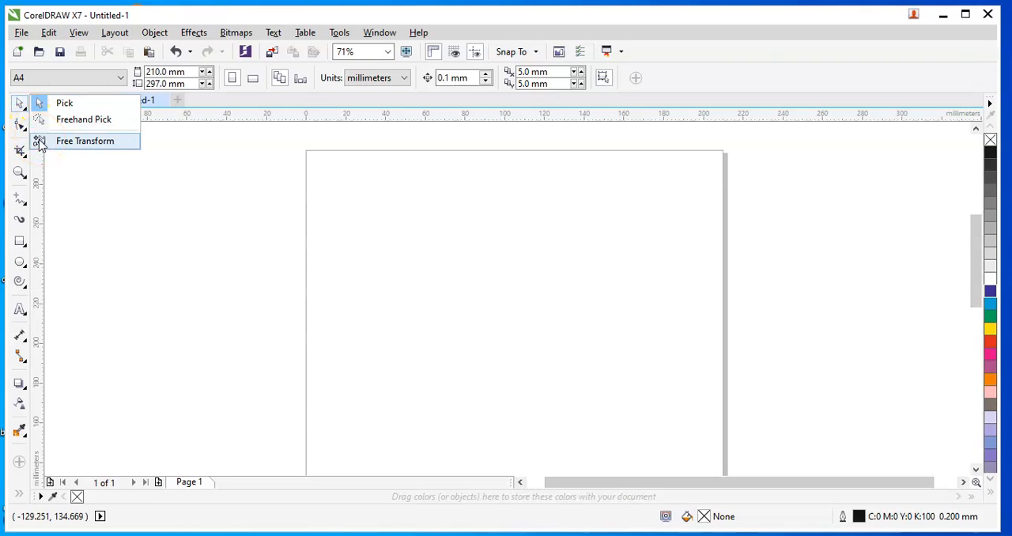
{"action": "left_click", "coordinate": [26, 129]}
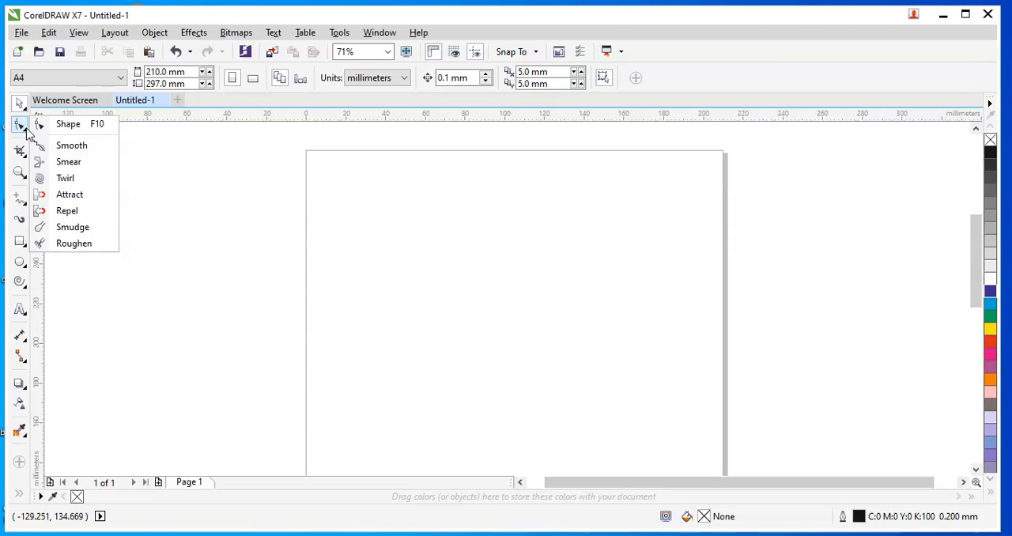
{"action": "left_click", "coordinate": [22, 265]}
{"action": "left_click", "coordinate": [22, 313]}
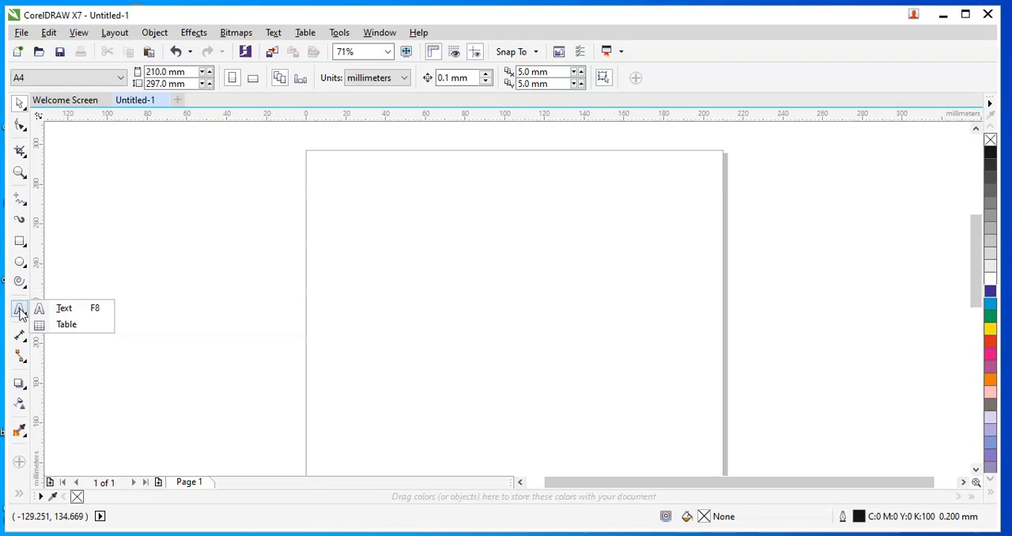
Create artistic text reading KNOWLEDGE IS DIVINE near the upper left of the page with the Text tool.
{"action": "left_click", "coordinate": [62, 314]}
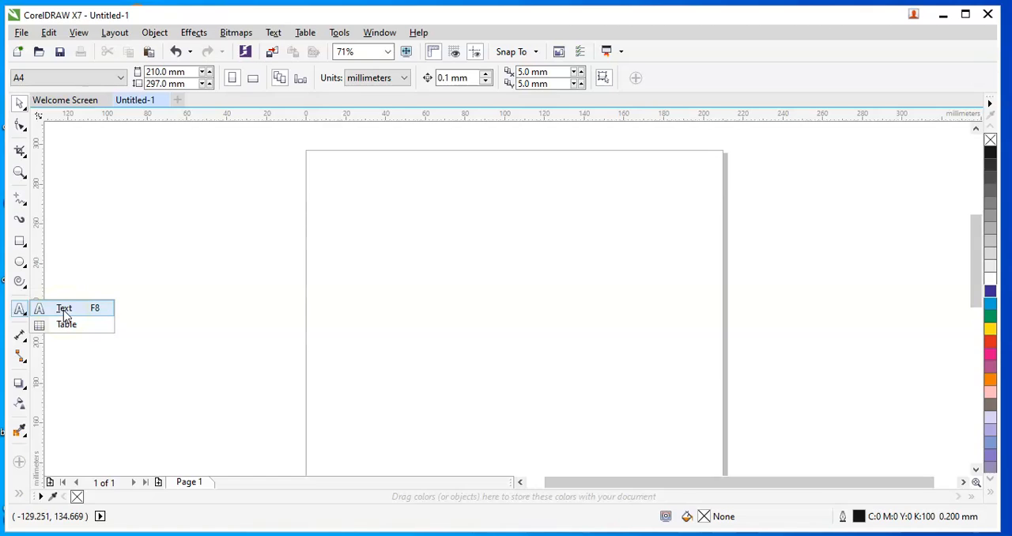
{"action": "left_click", "coordinate": [67, 326]}
{"action": "left_click", "coordinate": [65, 314]}
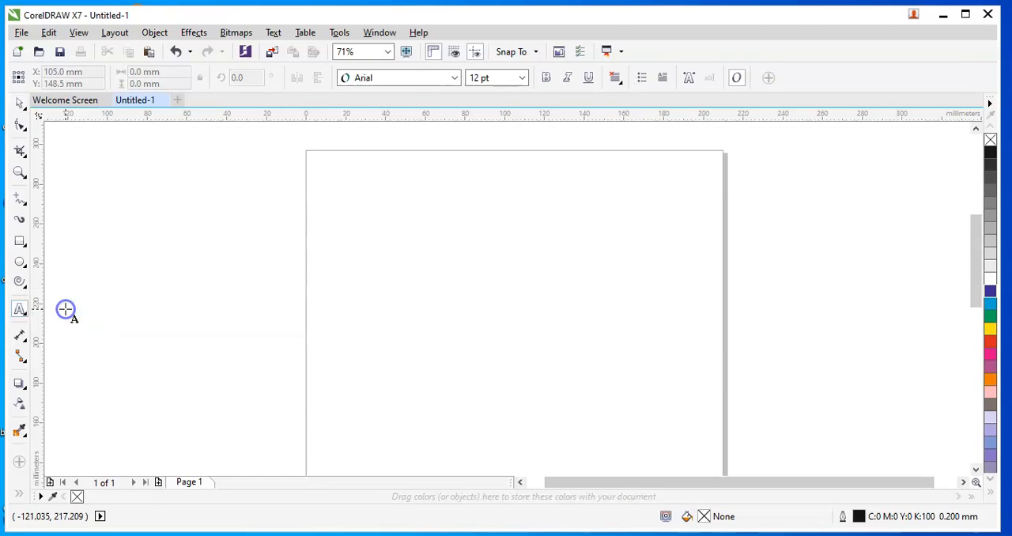
{"action": "left_click", "coordinate": [365, 230]}
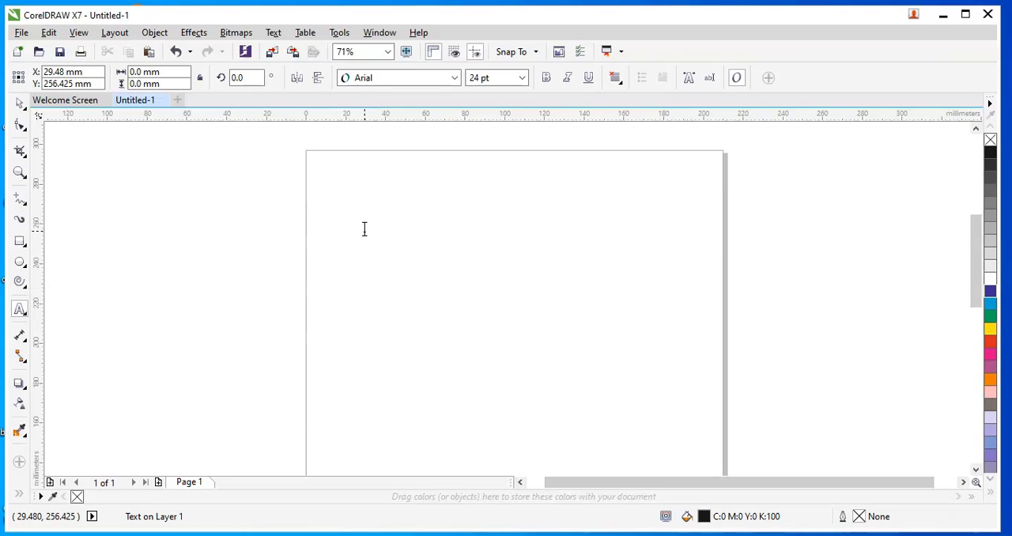
{"action": "type", "text": "KN"}
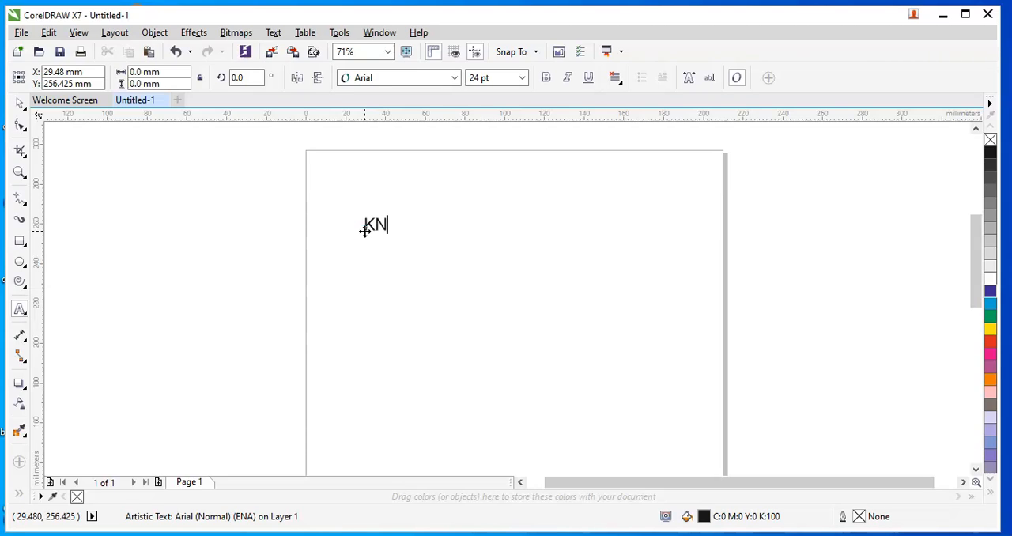
{"action": "type", "text": "OWLEDGE"}
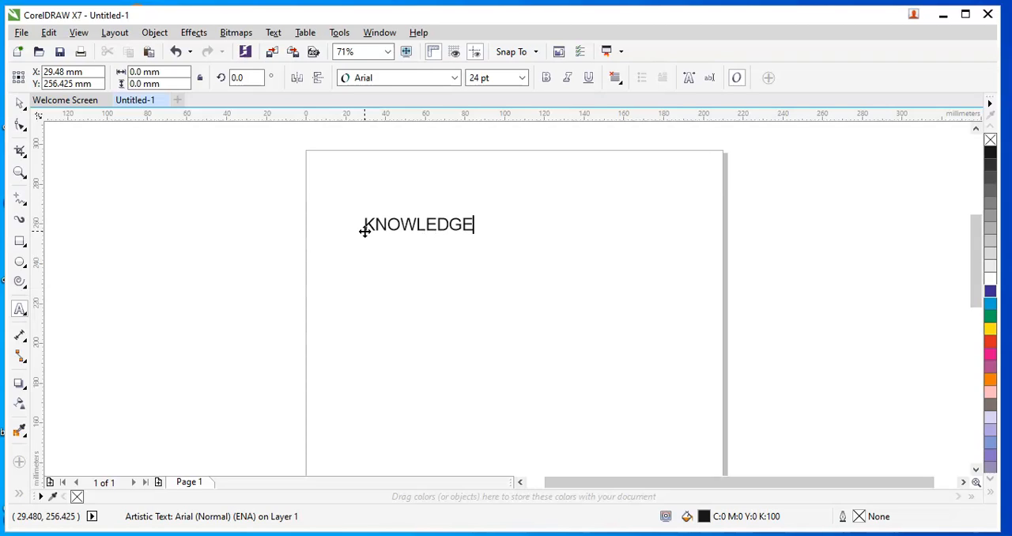
{"action": "type", "text": " IS DIVINE"}
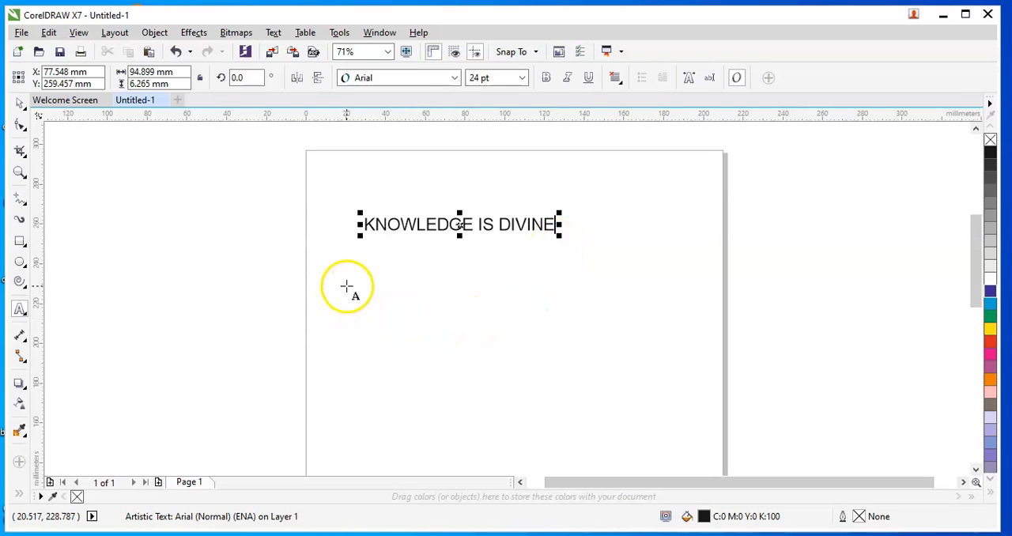
Draw a paragraph text frame about 159 × 75 mm below the heading and paste text into it.
{"action": "left_click_drag", "start_coordinate": [351, 282], "coordinate": [668, 432]}
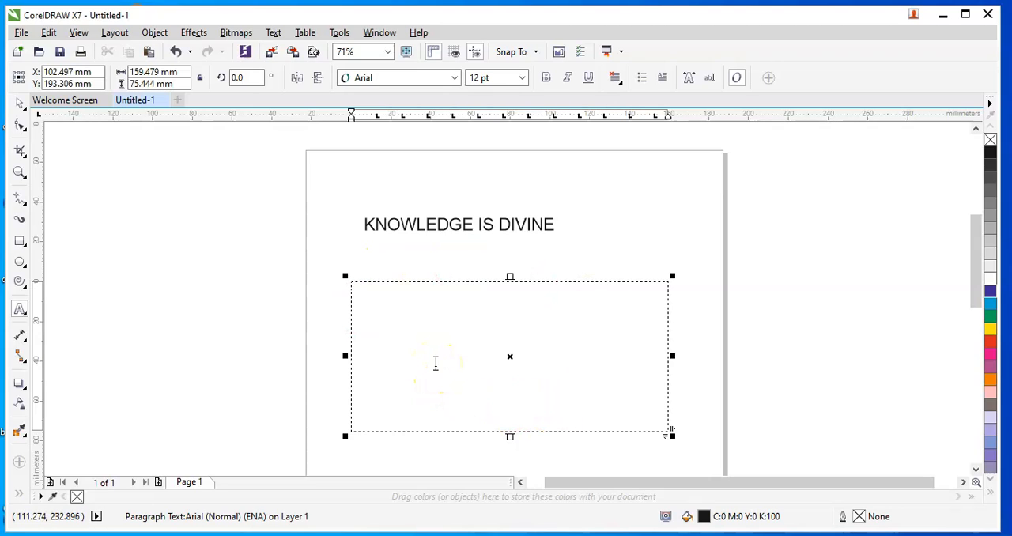
{"action": "left_click", "coordinate": [400, 332]}
{"action": "type", "text": "To insert text at the insertion point, type. • To set an insertion point, point the cursor to it, and then click. • To select text, drag across it. • To change the font of selected text, choose a new font from the Font list list box on the property bar. • To move through text, click inside it, and then use the Arrow keys or the mouse."}
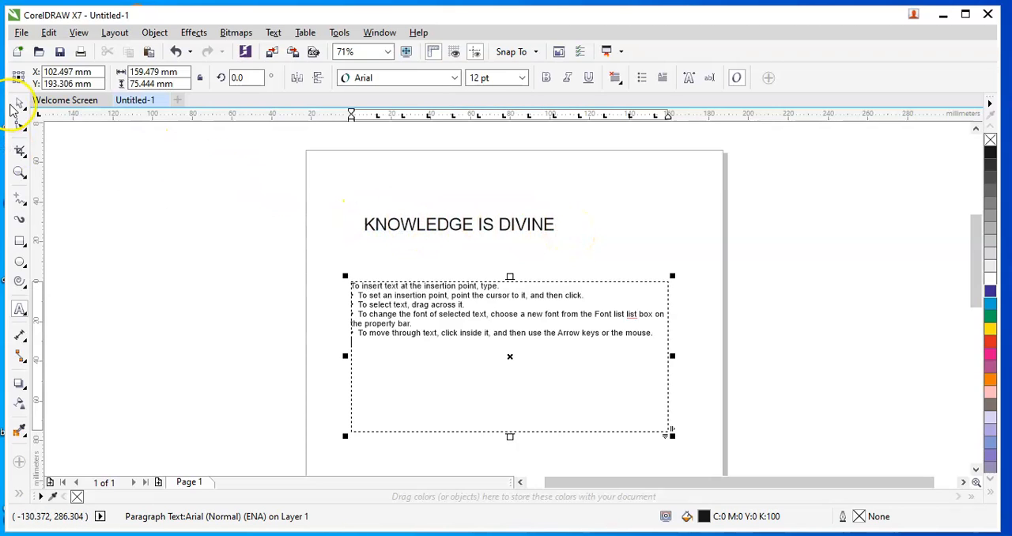
Move the paragraph text frame off to the right edge of the page.
{"action": "left_click", "coordinate": [20, 105]}
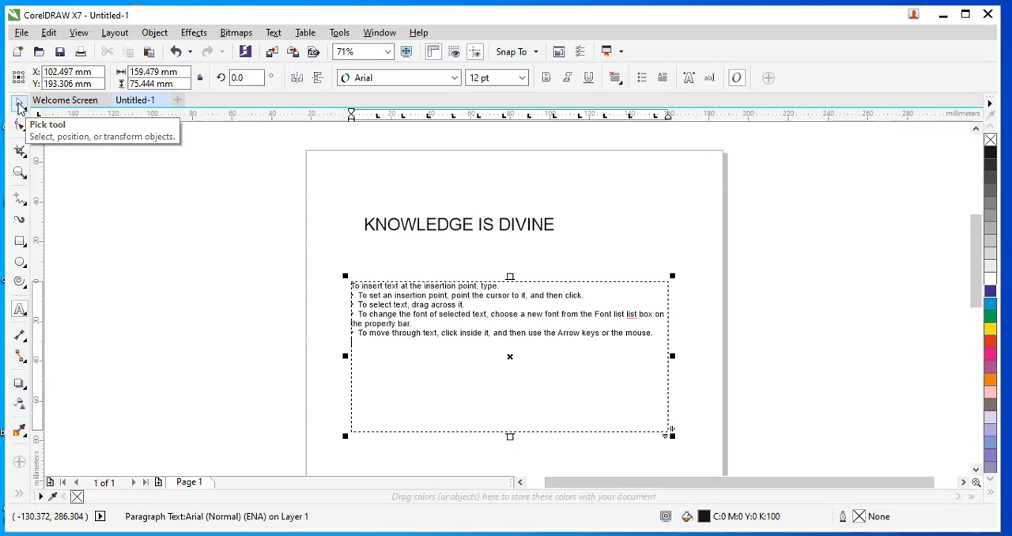
{"action": "left_click", "coordinate": [20, 106]}
{"action": "left_click", "coordinate": [430, 332]}
{"action": "left_click", "coordinate": [415, 381]}
{"action": "left_click_drag", "start_coordinate": [429, 370], "coordinate": [711, 233]}
Move the KNOWLEDGE IS DIVINE heading lower and scale it up to about 139 mm wide.
{"action": "left_click_drag", "start_coordinate": [466, 221], "coordinate": [438, 267]}
{"action": "left_click_drag", "start_coordinate": [528, 261], "coordinate": [614, 224]}
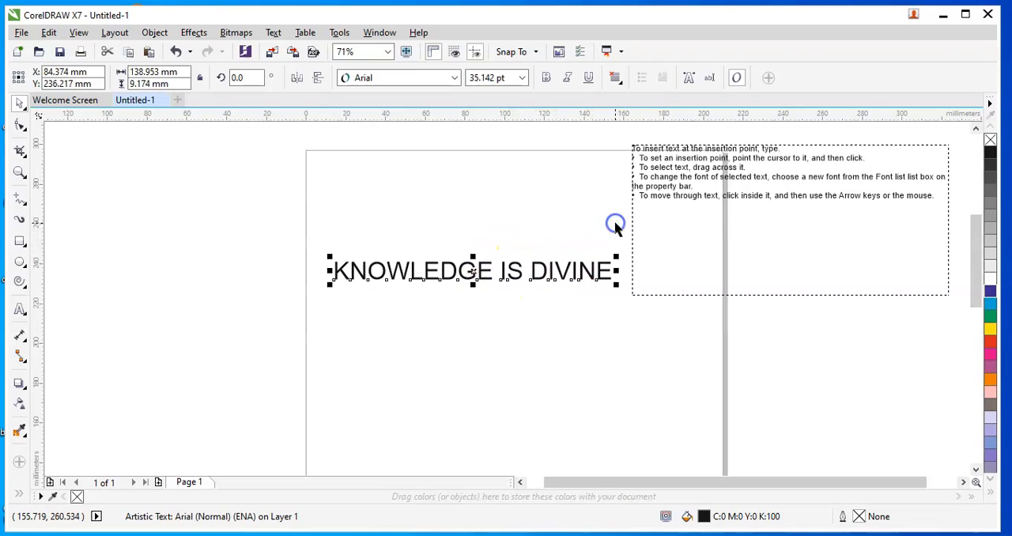
Draw a circle about 91 mm wide below the heading with the Ellipse tool.
{"action": "left_click", "coordinate": [20, 265]}
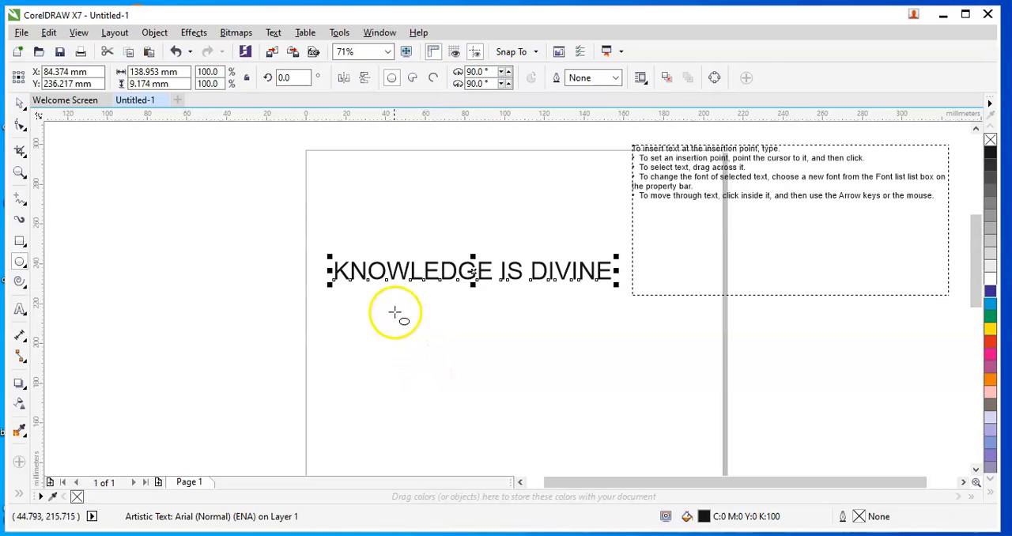
{"action": "left_click_drag", "start_coordinate": [375, 301], "coordinate": [576, 440]}
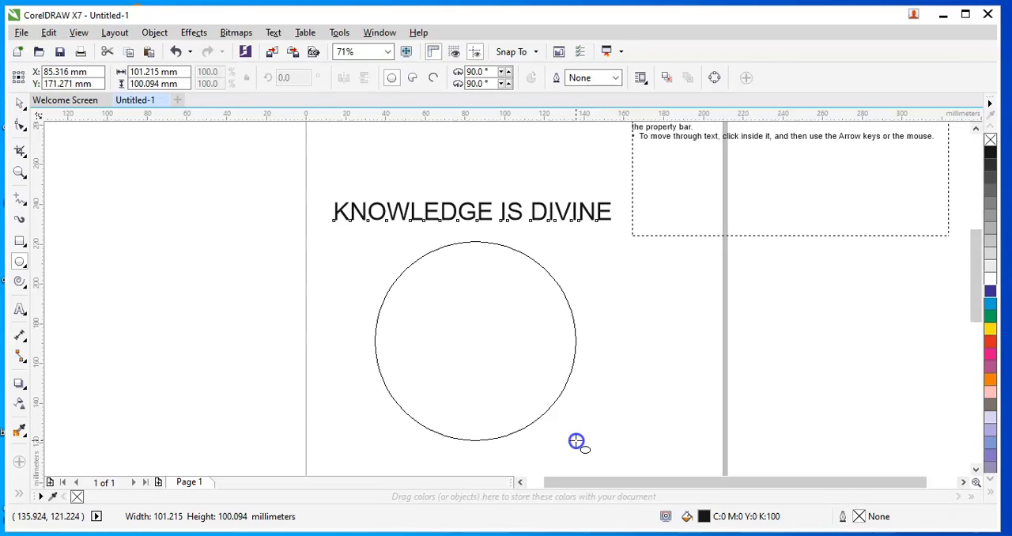
{"action": "mouse_move", "coordinate": [577, 441]}
{"action": "left_mouse_down"}
{"action": "mouse_move", "coordinate": [461, 398]}
{"action": "mouse_move", "coordinate": [538, 362]}
{"action": "mouse_move", "coordinate": [520, 370]}
{"action": "mouse_move", "coordinate": [597, 402]}
{"action": "mouse_move", "coordinate": [673, 466]}
{"action": "mouse_move", "coordinate": [465, 398]}
{"action": "mouse_move", "coordinate": [669, 443]}
{"action": "left_mouse_up"}
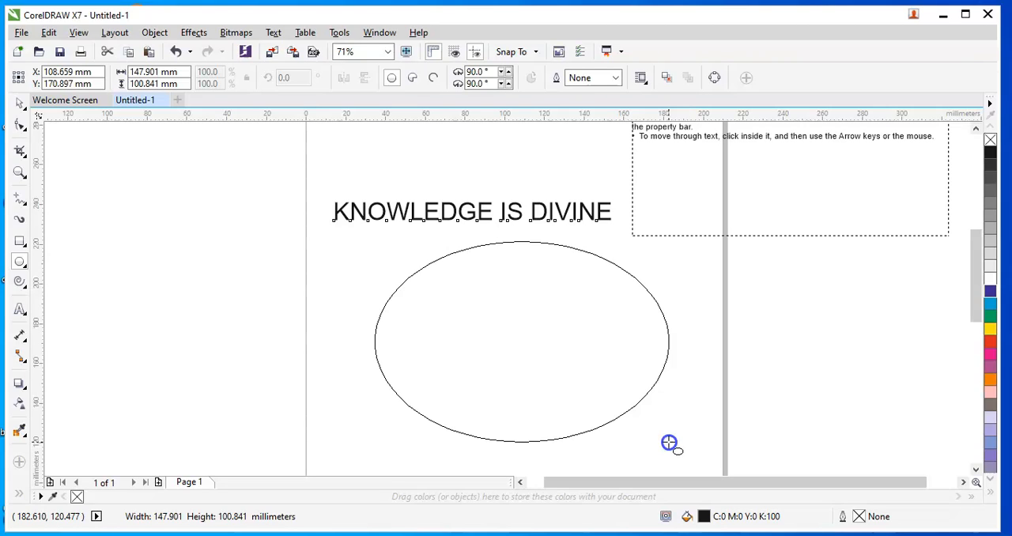
{"action": "mouse_move", "coordinate": [669, 443]}
{"action": "left_mouse_down"}
{"action": "mouse_move", "coordinate": [453, 333]}
{"action": "mouse_move", "coordinate": [603, 398]}
{"action": "mouse_move", "coordinate": [643, 449]}
{"action": "left_mouse_up"}
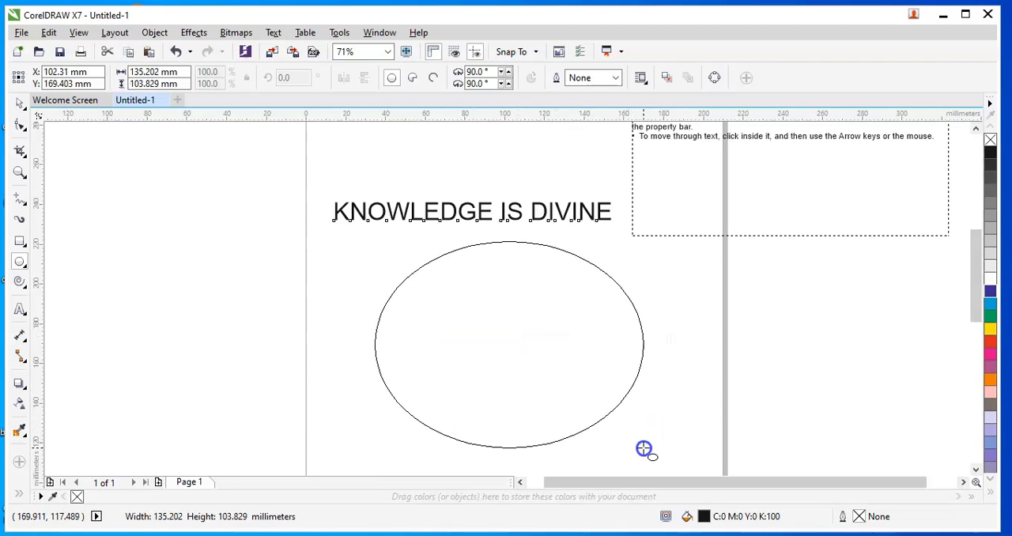
{"action": "left_click_drag", "start_coordinate": [644, 449], "coordinate": [556, 426]}
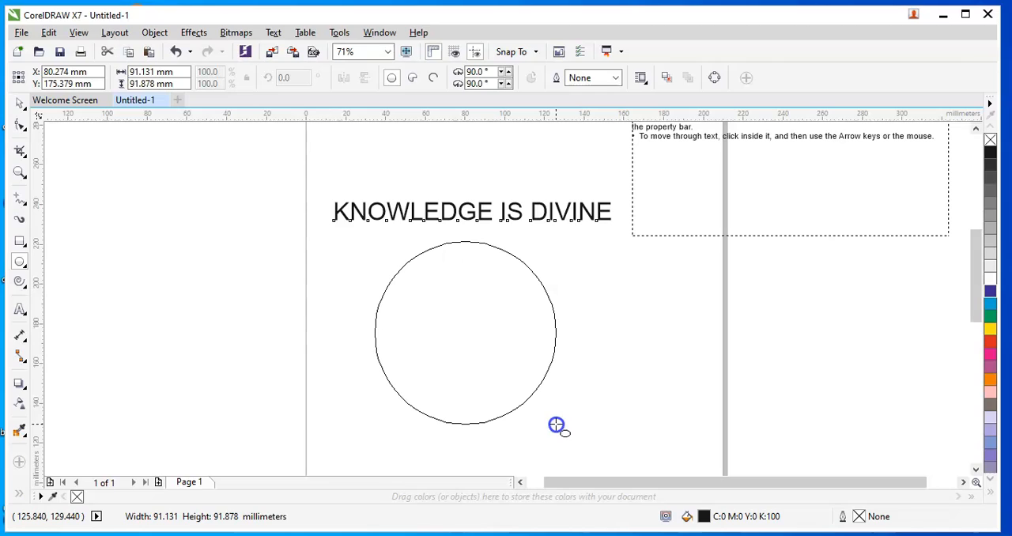
{"action": "left_click_drag", "start_coordinate": [557, 426], "coordinate": [556, 425]}
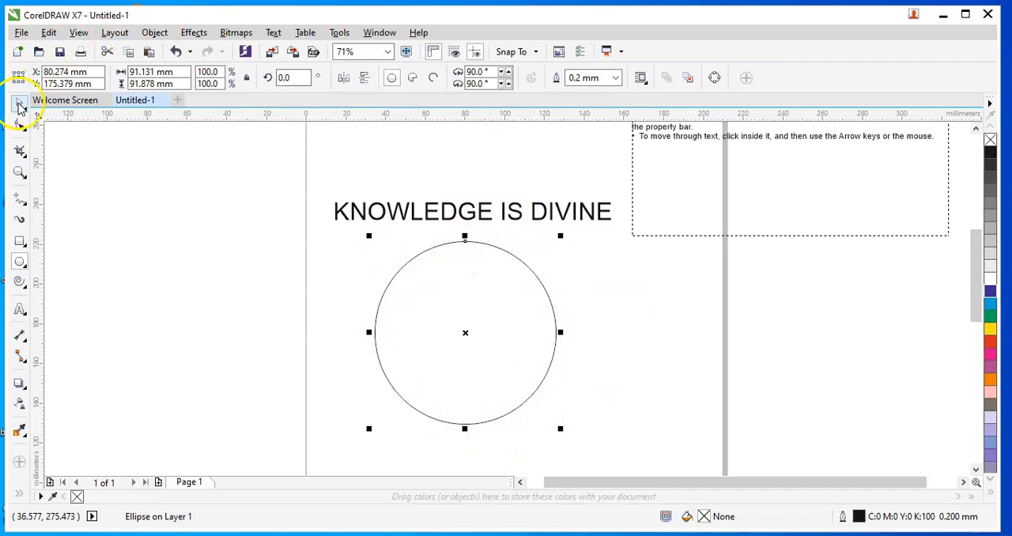
Select both the heading and the circle and apply Fit Text to Path.
{"action": "left_click", "coordinate": [19, 103]}
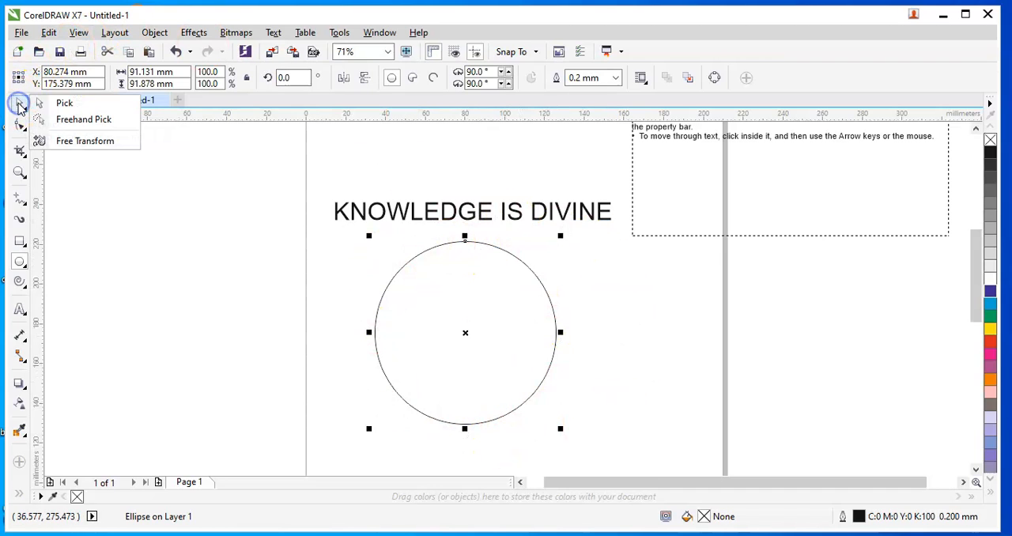
{"action": "left_click", "coordinate": [79, 106]}
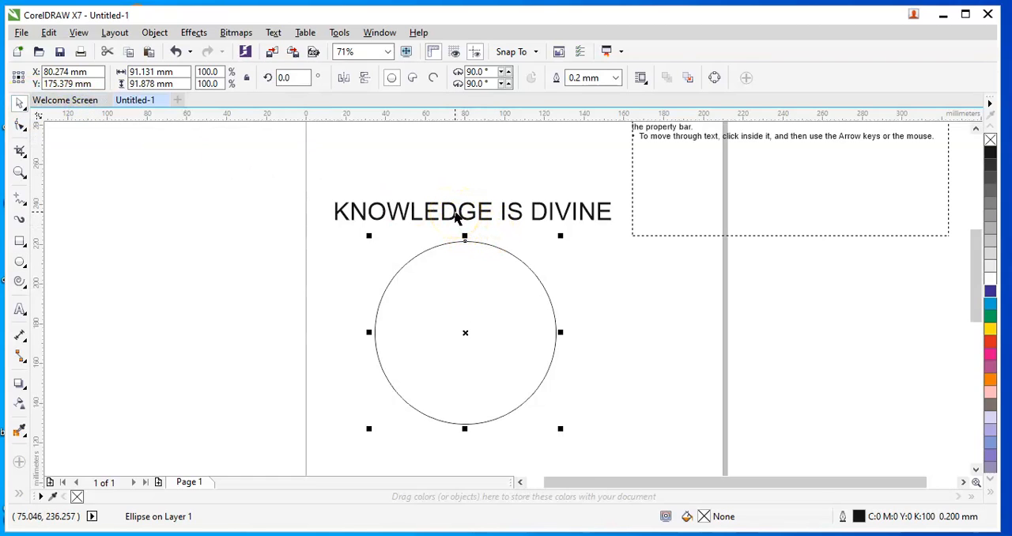
{"action": "left_click", "coordinate": [456, 213], "text": "shift"}
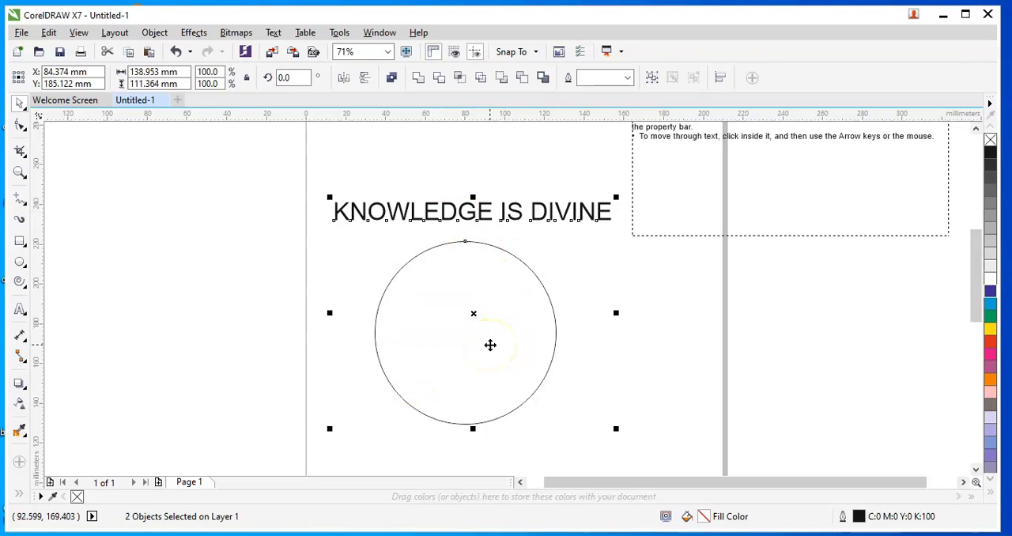
{"action": "left_click", "coordinate": [273, 35]}
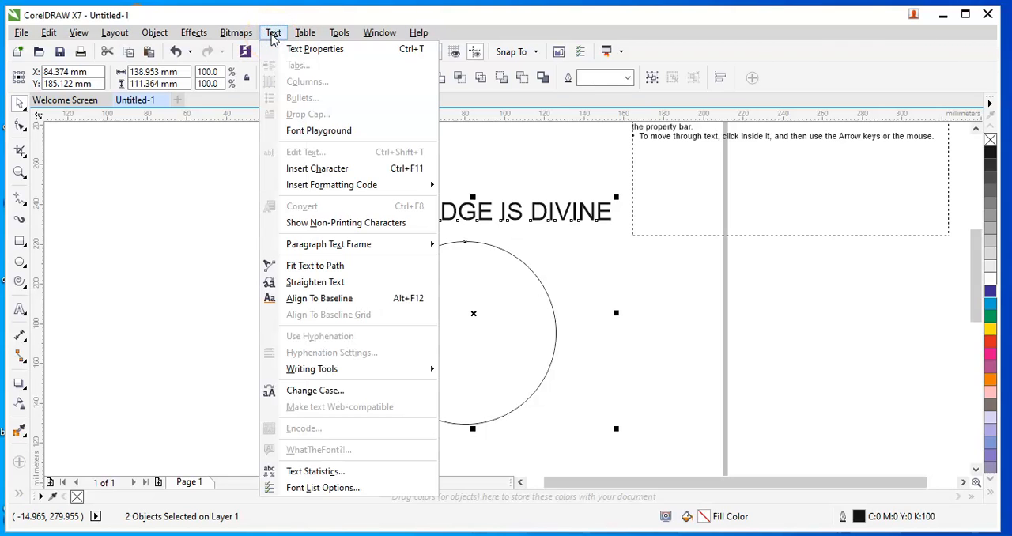
{"action": "left_click", "coordinate": [337, 272]}
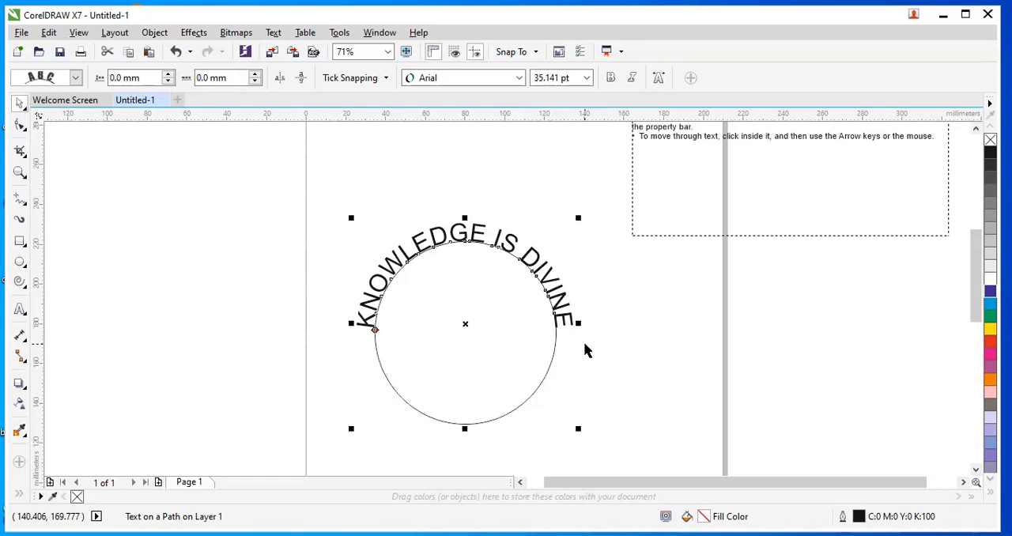
Try another text orientation style for the path text, then return to the original one.
{"action": "left_click", "coordinate": [274, 32]}
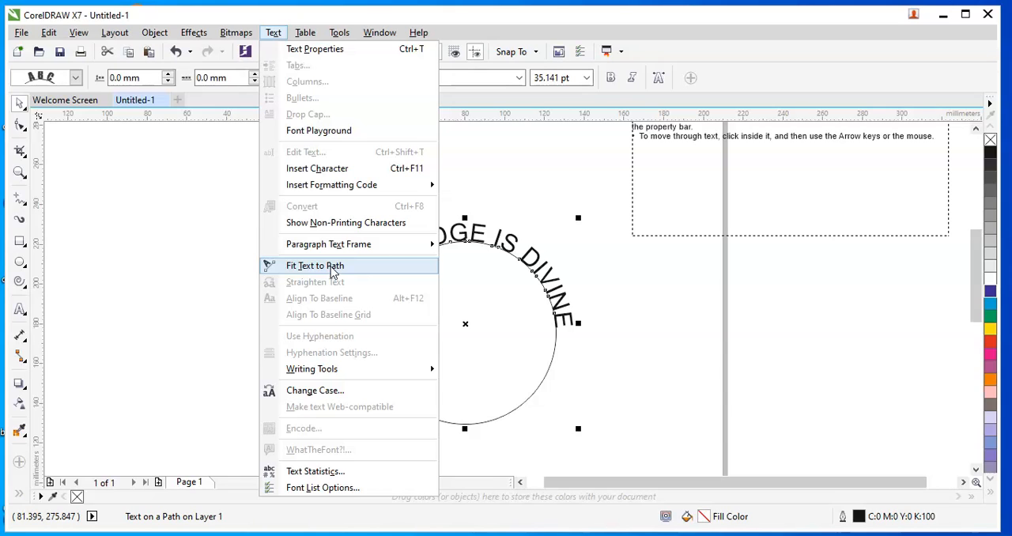
{"action": "left_click", "coordinate": [496, 299]}
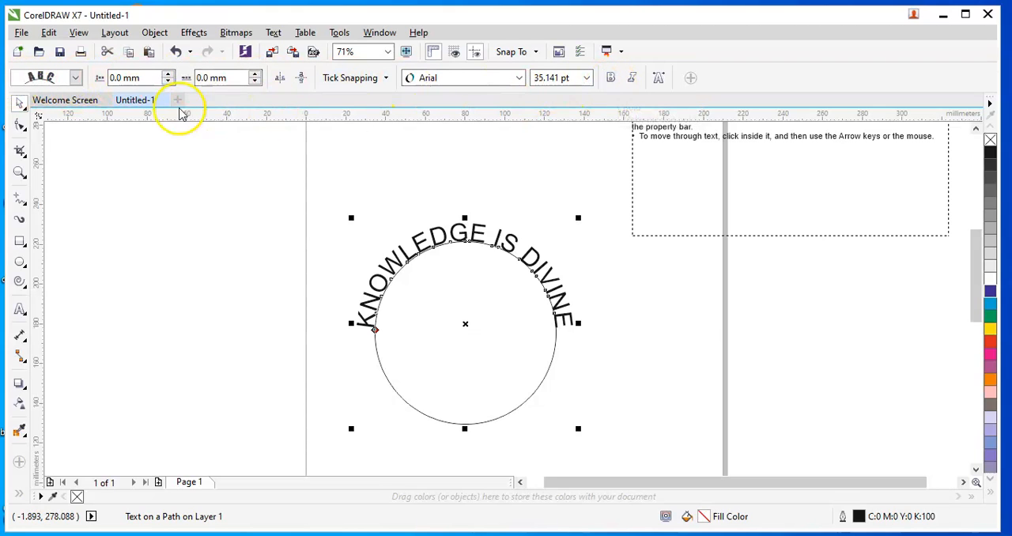
{"action": "left_click", "coordinate": [76, 79]}
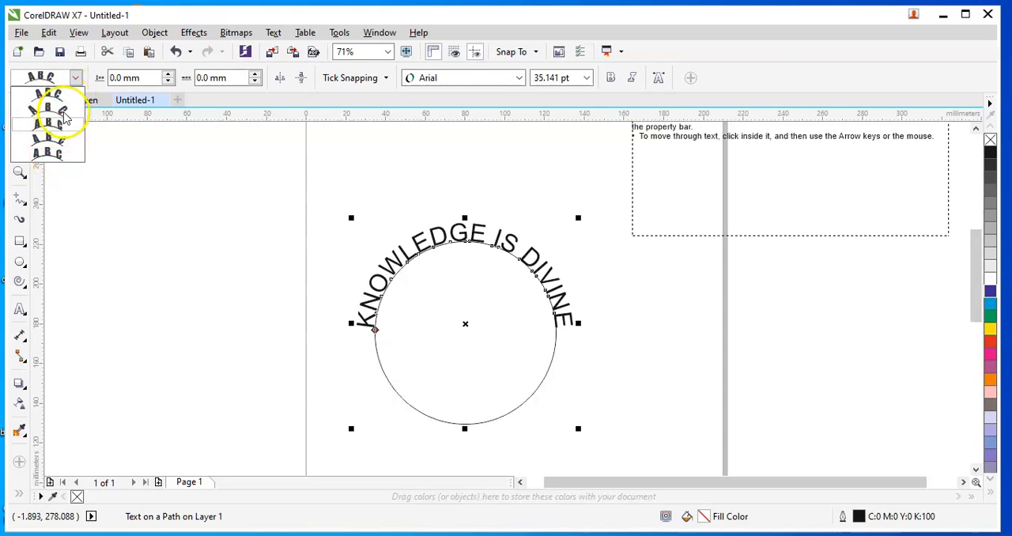
{"action": "left_click", "coordinate": [57, 163]}
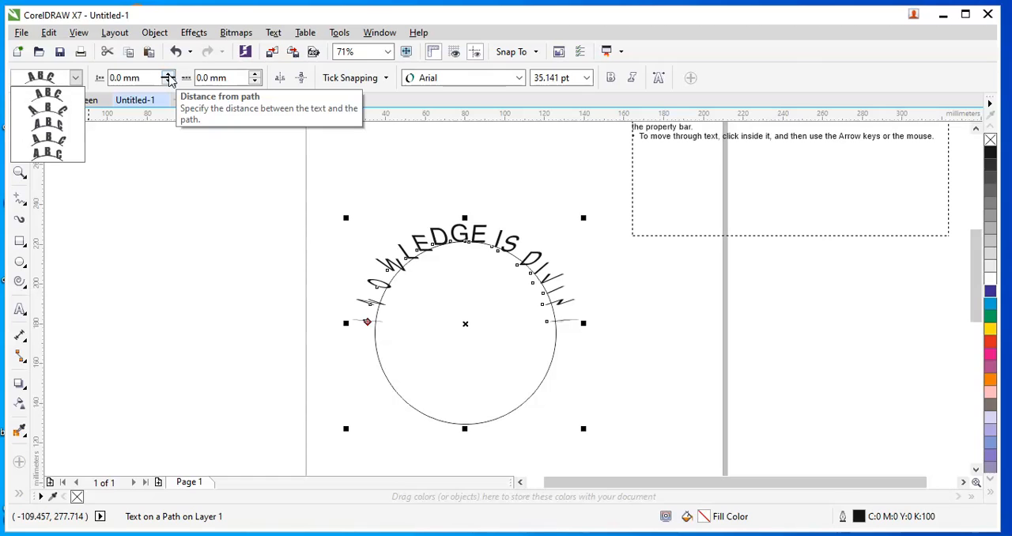
{"action": "left_click", "coordinate": [55, 101]}
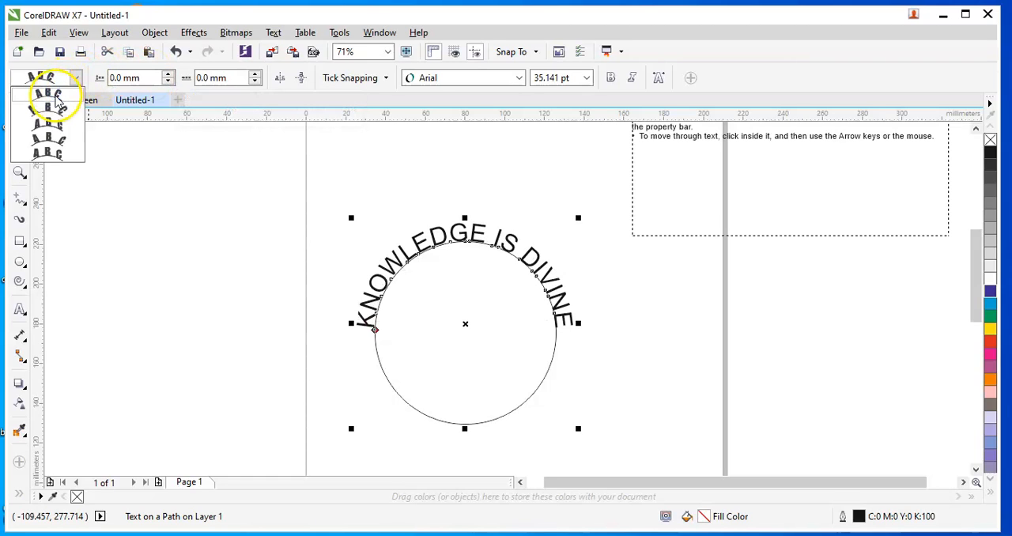
{"action": "left_click", "coordinate": [56, 100]}
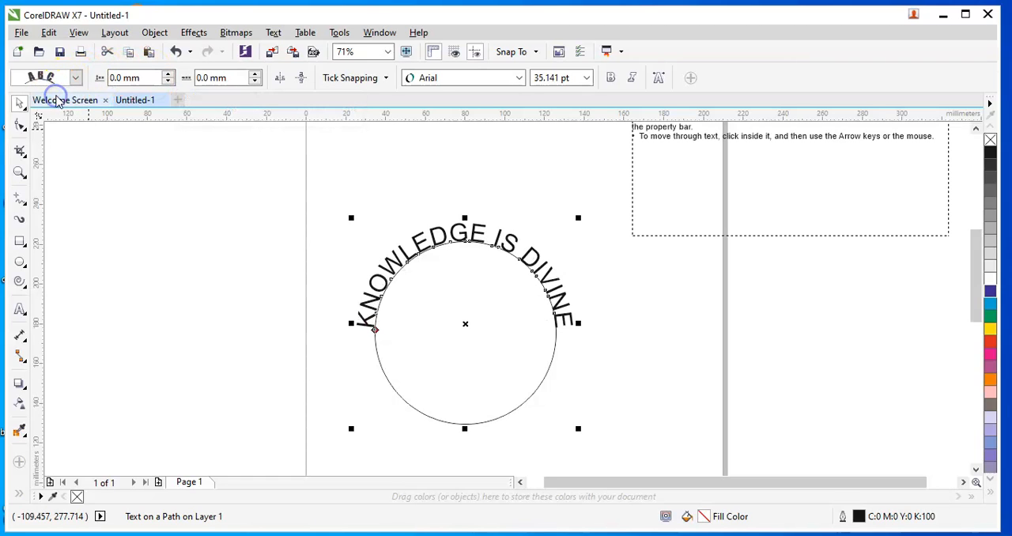
Set the path text's distance from the path to 10.0 mm.
{"action": "left_click", "coordinate": [169, 75]}
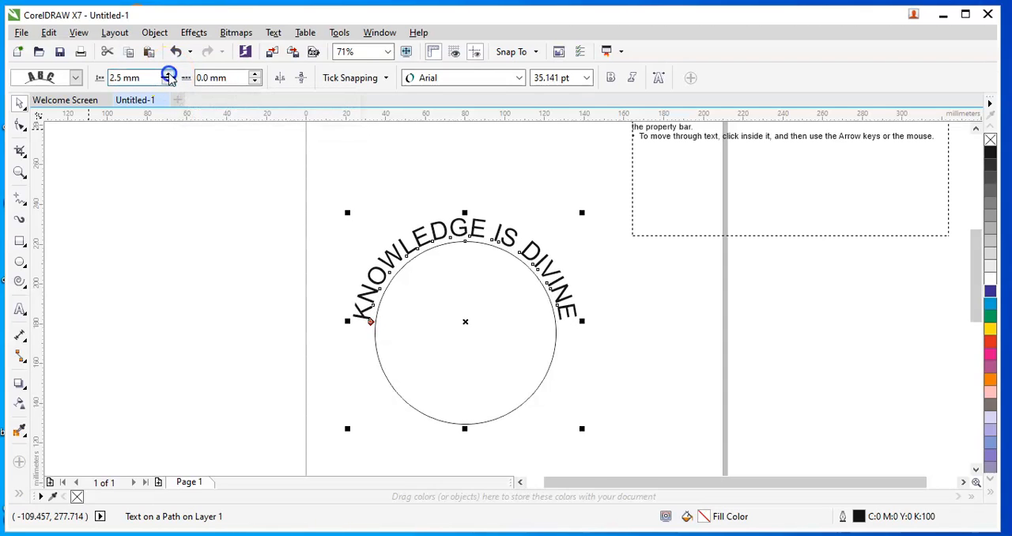
{"action": "left_click_drag", "start_coordinate": [168, 75], "coordinate": [168, 77]}
Set the path text's offset along the circle to 5.0 mm.
{"action": "left_click", "coordinate": [231, 76]}
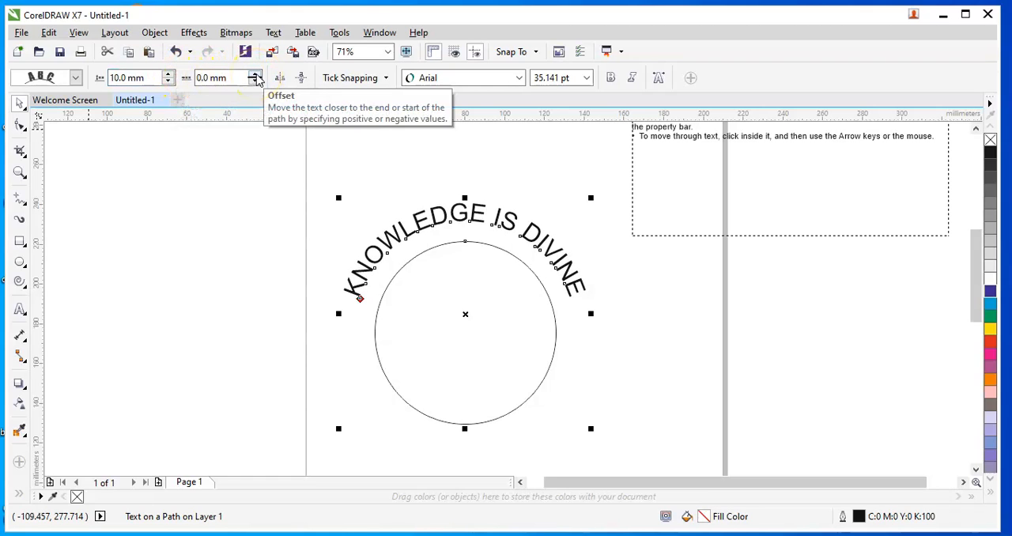
{"action": "left_click", "coordinate": [257, 75]}
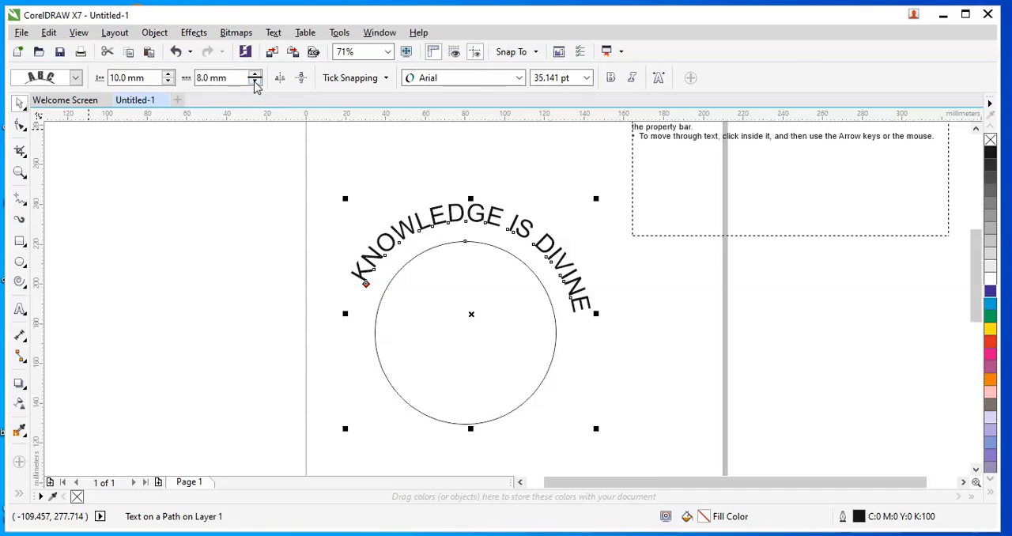
{"action": "left_click", "coordinate": [255, 82]}
{"action": "left_click", "coordinate": [255, 83]}
{"action": "left_click", "coordinate": [256, 82]}
{"action": "left_click", "coordinate": [255, 82]}
{"action": "left_click", "coordinate": [255, 82]}
{"action": "left_click", "coordinate": [256, 83]}
{"action": "left_click", "coordinate": [255, 83]}
{"action": "left_click", "coordinate": [255, 83]}
{"action": "left_click", "coordinate": [256, 75]}
{"action": "left_click", "coordinate": [255, 75]}
{"action": "left_click", "coordinate": [256, 75]}
{"action": "left_click", "coordinate": [256, 75]}
{"action": "left_click", "coordinate": [255, 76]}
{"action": "left_click", "coordinate": [255, 75]}
{"action": "left_click", "coordinate": [255, 75]}
{"action": "left_click", "coordinate": [255, 75]}
{"action": "left_click", "coordinate": [256, 75]}
{"action": "left_click", "coordinate": [256, 75]}
{"action": "left_click", "coordinate": [255, 75]}
{"action": "left_click", "coordinate": [256, 75]}
{"action": "left_click", "coordinate": [255, 76]}
{"action": "left_click", "coordinate": [255, 75]}
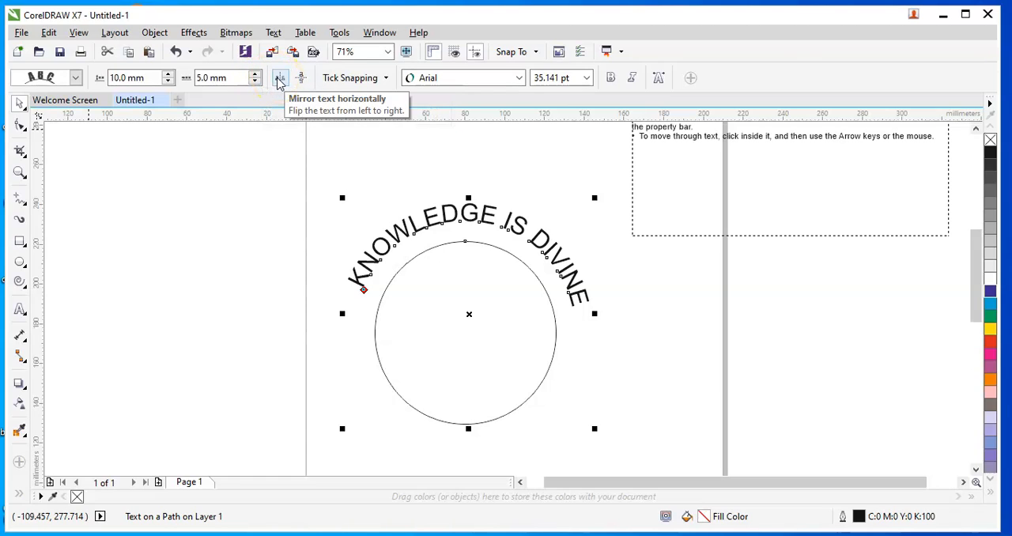
Toggle horizontal mirroring of the path text several times.
{"action": "left_click", "coordinate": [279, 79]}
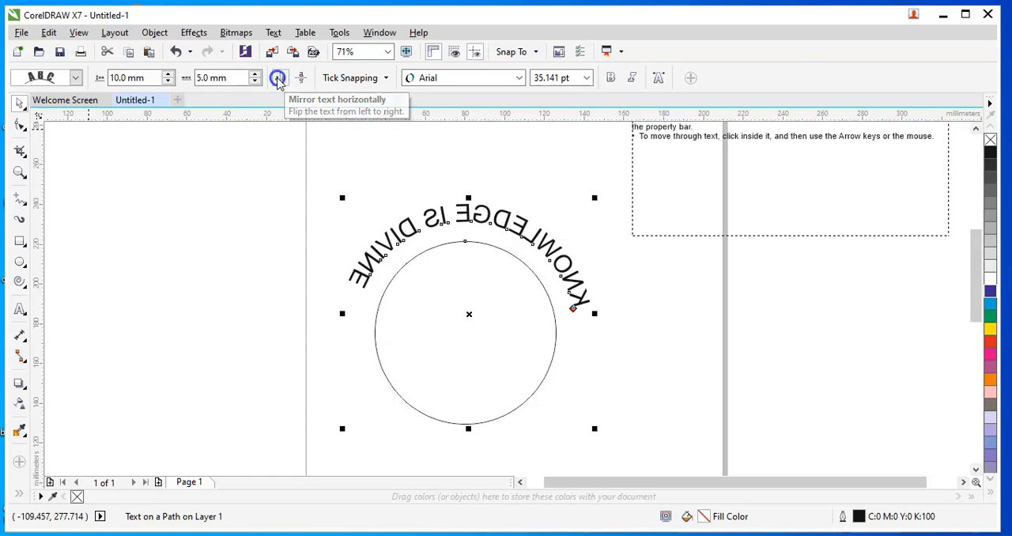
{"action": "left_click", "coordinate": [279, 79]}
{"action": "left_click", "coordinate": [278, 79]}
{"action": "left_click", "coordinate": [279, 79]}
{"action": "left_click", "coordinate": [278, 79]}
{"action": "left_click", "coordinate": [278, 79]}
{"action": "left_click", "coordinate": [279, 79]}
{"action": "left_click", "coordinate": [278, 79]}
{"action": "left_click", "coordinate": [279, 79]}
{"action": "left_click", "coordinate": [278, 79]}
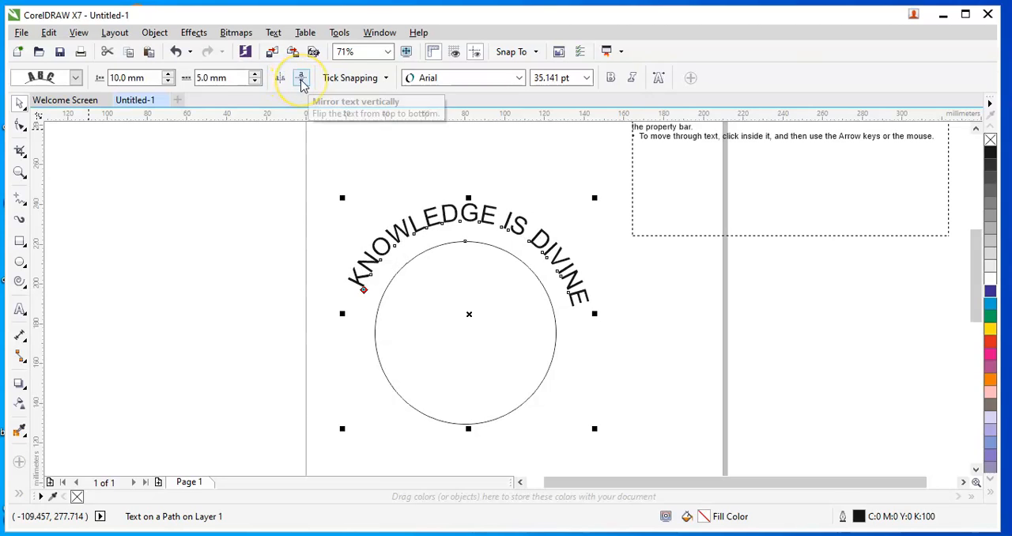
Toggle vertical mirroring of the path text several times.
{"action": "left_click", "coordinate": [302, 82]}
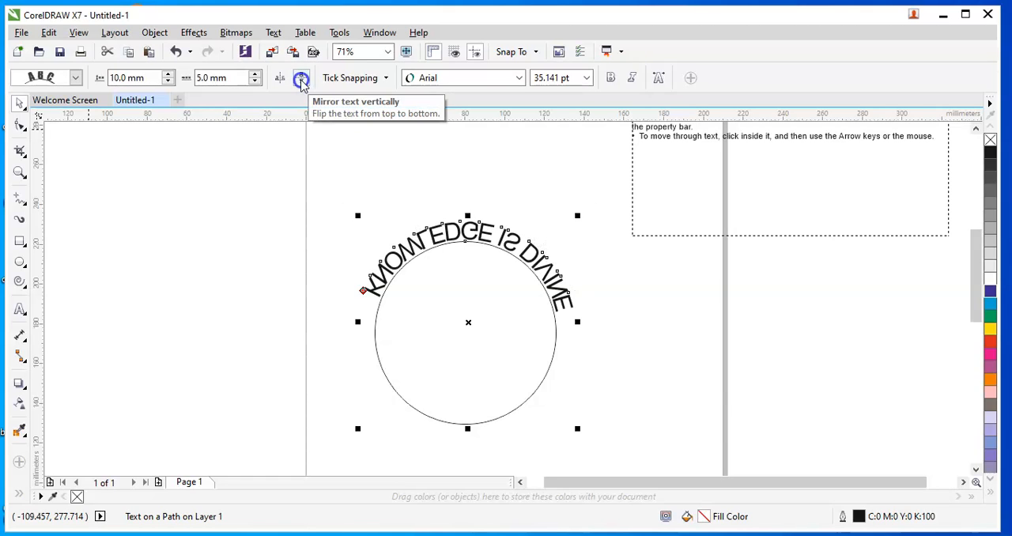
{"action": "left_click", "coordinate": [301, 82]}
{"action": "left_click", "coordinate": [301, 82]}
{"action": "left_click", "coordinate": [301, 82]}
{"action": "left_click", "coordinate": [301, 82]}
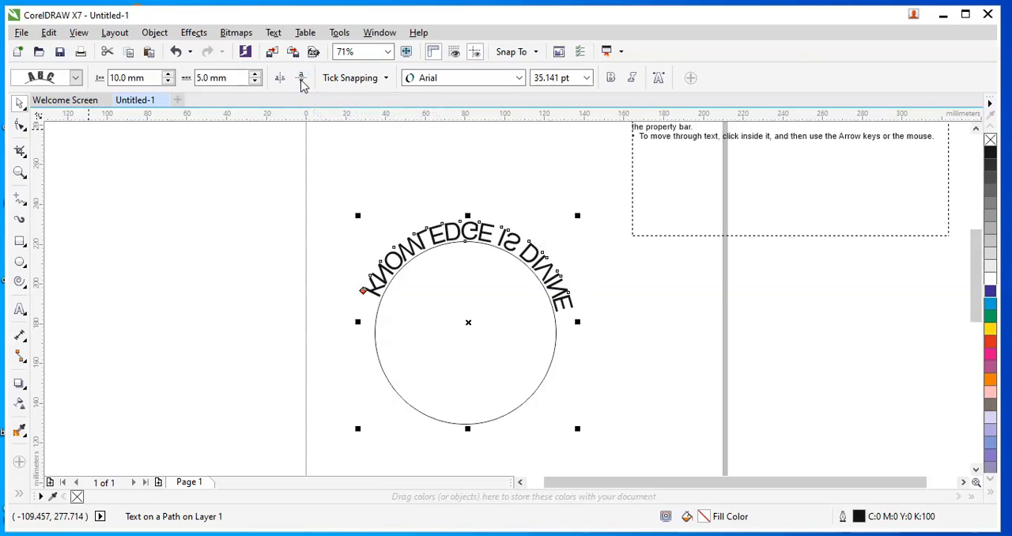
{"action": "left_click", "coordinate": [302, 82]}
Mirror the path text horizontally and change its font to Broadway.
{"action": "left_click", "coordinate": [281, 80]}
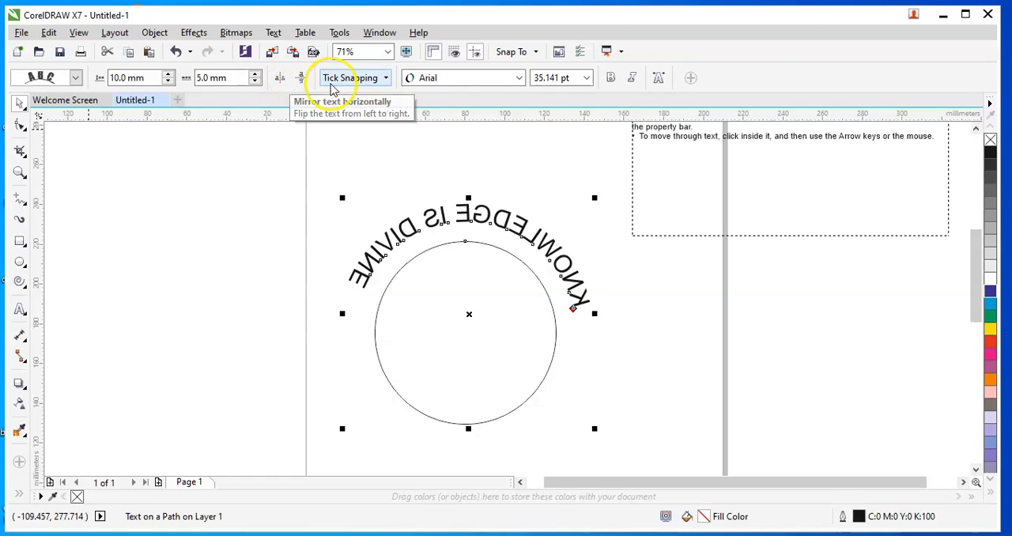
{"action": "left_click", "coordinate": [507, 80]}
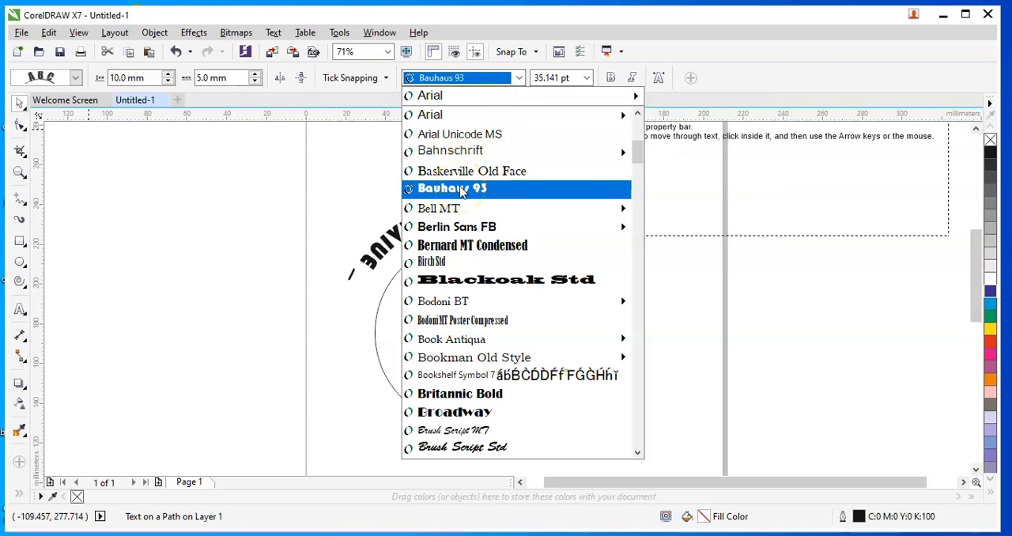
{"action": "left_click", "coordinate": [463, 423]}
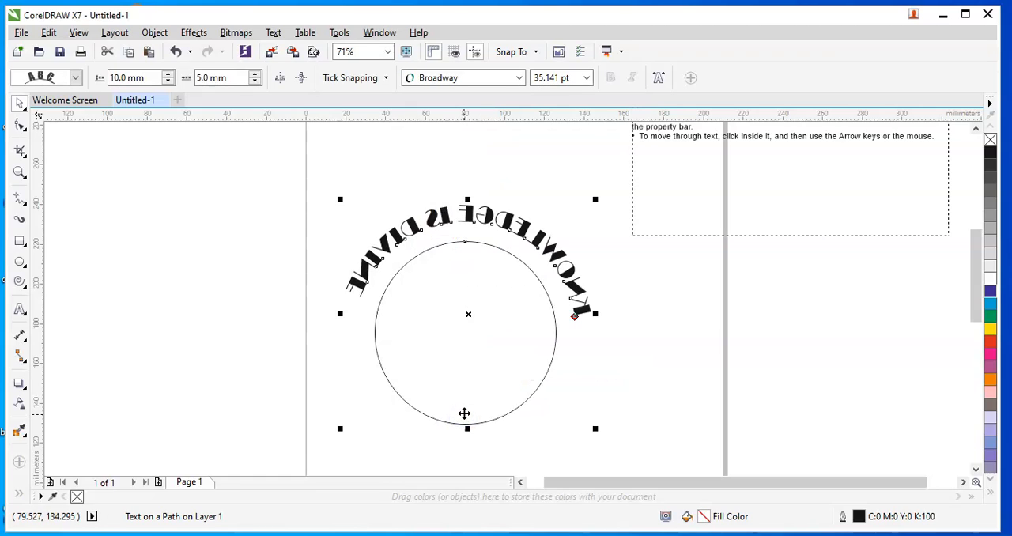
Flip the path text vertically twice and remove its horizontal mirroring.
{"action": "left_click", "coordinate": [301, 80]}
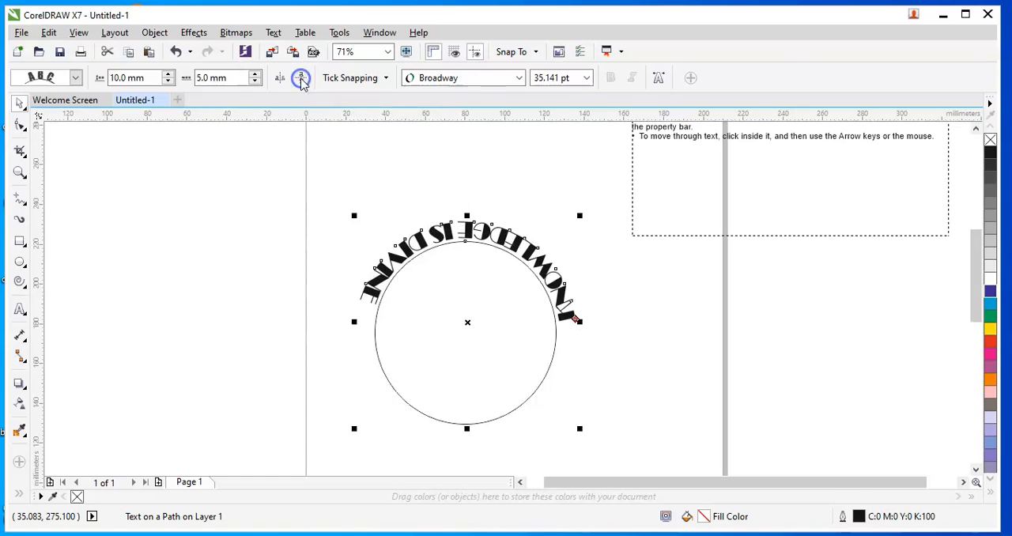
{"action": "left_click", "coordinate": [301, 79]}
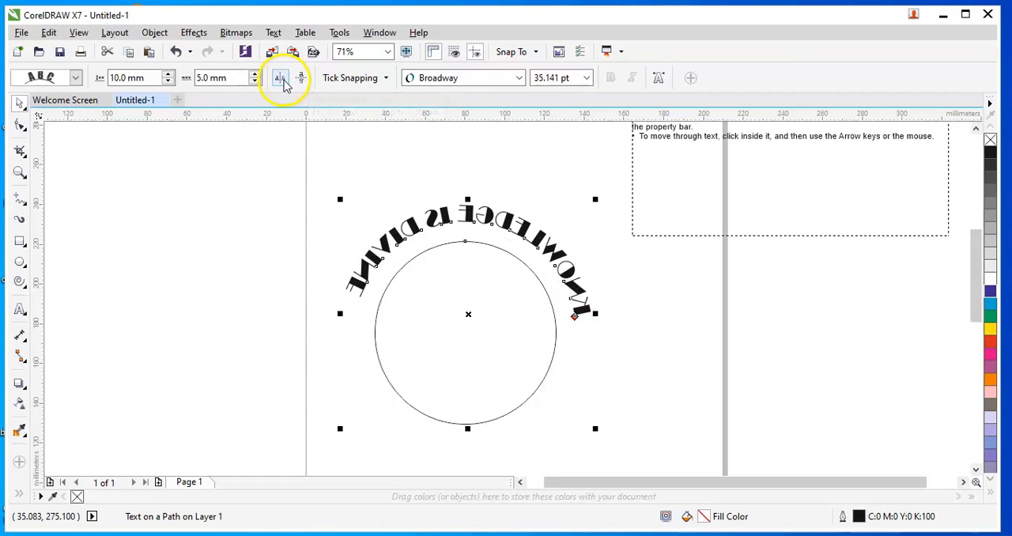
{"action": "left_click", "coordinate": [281, 79]}
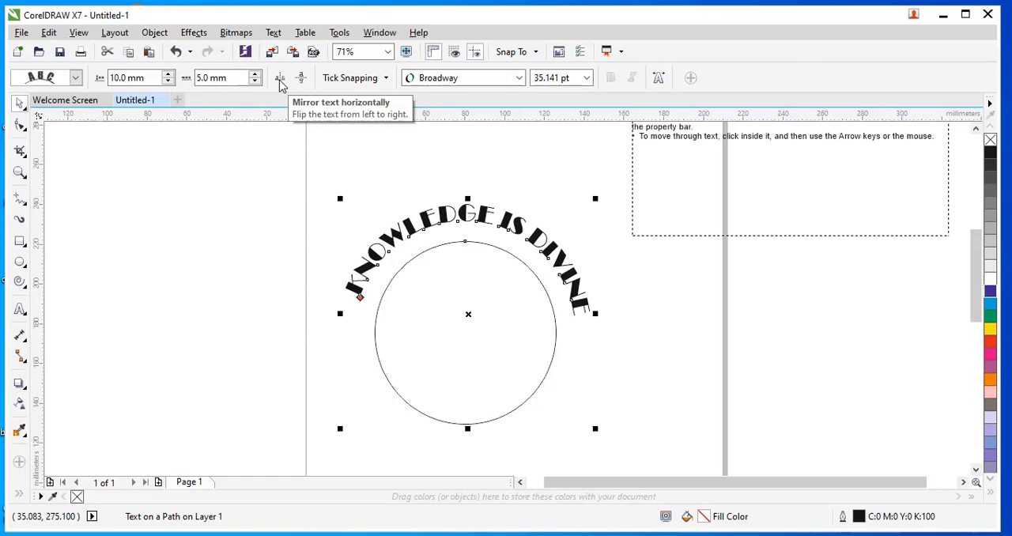
Nudge the circle slightly upward so the fitted text moves along with it.
{"action": "left_click", "coordinate": [292, 192]}
{"action": "left_click", "coordinate": [420, 413]}
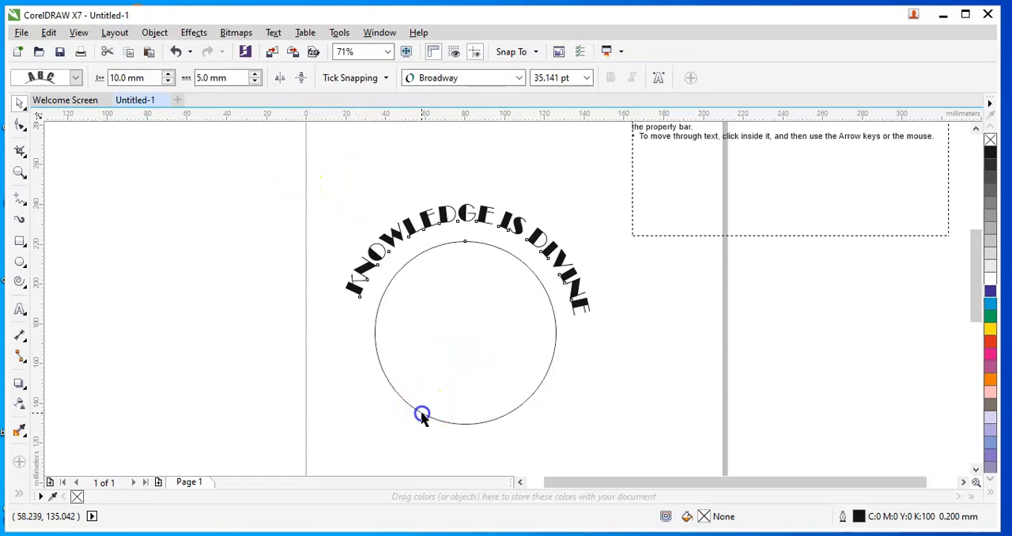
{"action": "mouse_move", "coordinate": [411, 357]}
{"action": "left_mouse_down"}
{"action": "mouse_move", "coordinate": [356, 372]}
{"action": "mouse_move", "coordinate": [388, 366]}
{"action": "mouse_move", "coordinate": [416, 339]}
{"action": "left_mouse_up"}
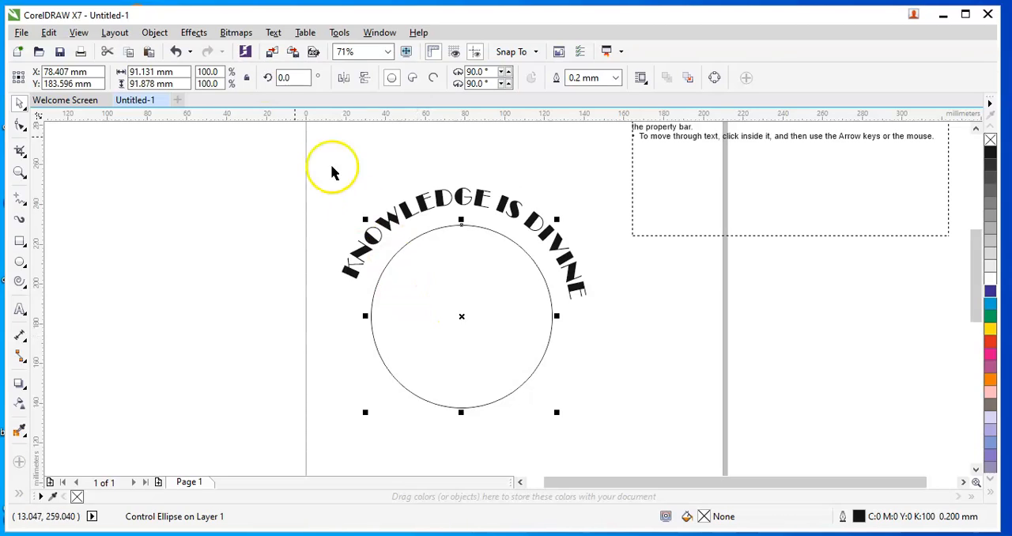
{"action": "left_click", "coordinate": [159, 37]}
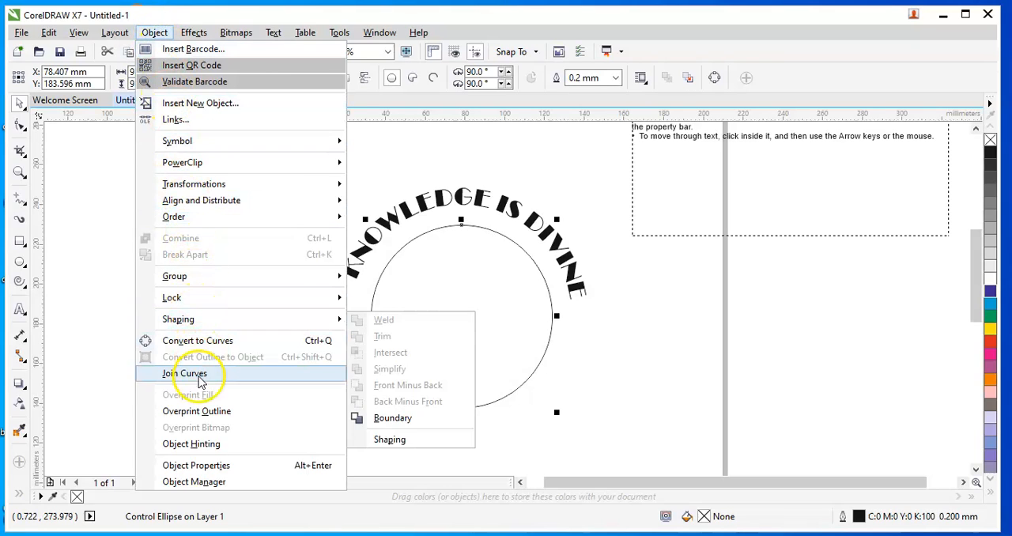
{"action": "mouse_move", "coordinate": [206, 276]}
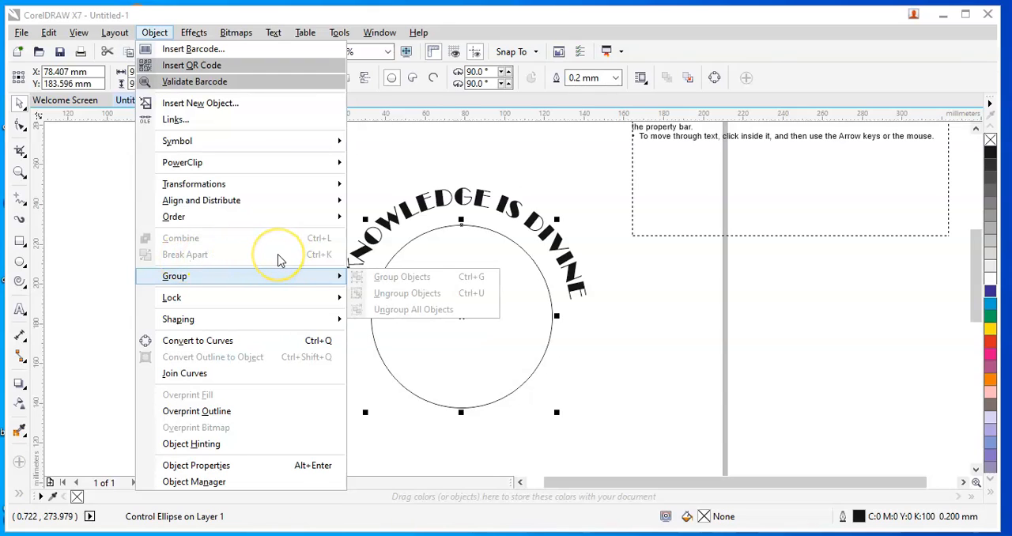
{"action": "left_click", "coordinate": [529, 343]}
{"action": "mouse_move", "coordinate": [470, 245]}
{"action": "left_mouse_down"}
{"action": "mouse_move", "coordinate": [470, 303]}
{"action": "mouse_move", "coordinate": [462, 237]}
{"action": "left_mouse_up"}
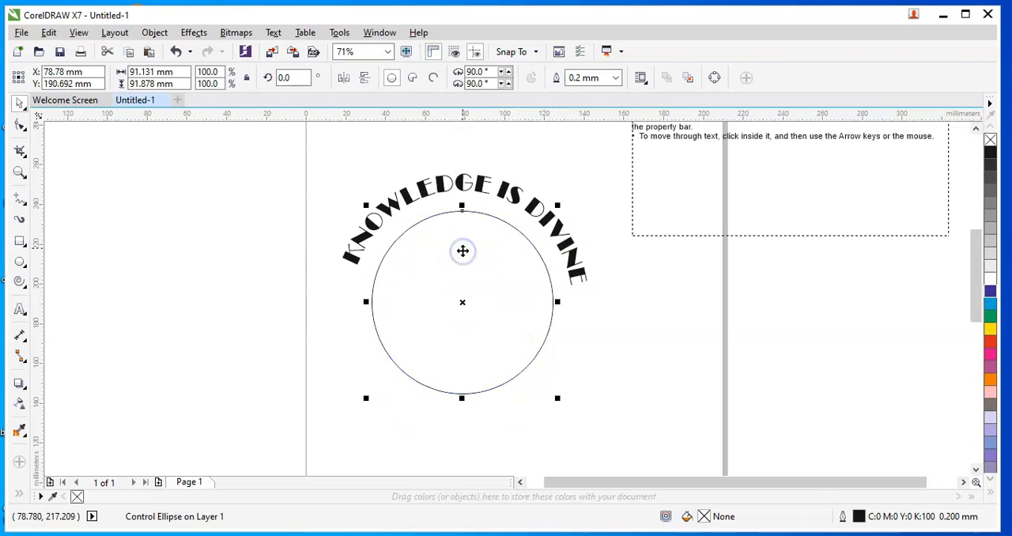
{"action": "left_click", "coordinate": [446, 183]}
{"action": "left_click", "coordinate": [440, 182]}
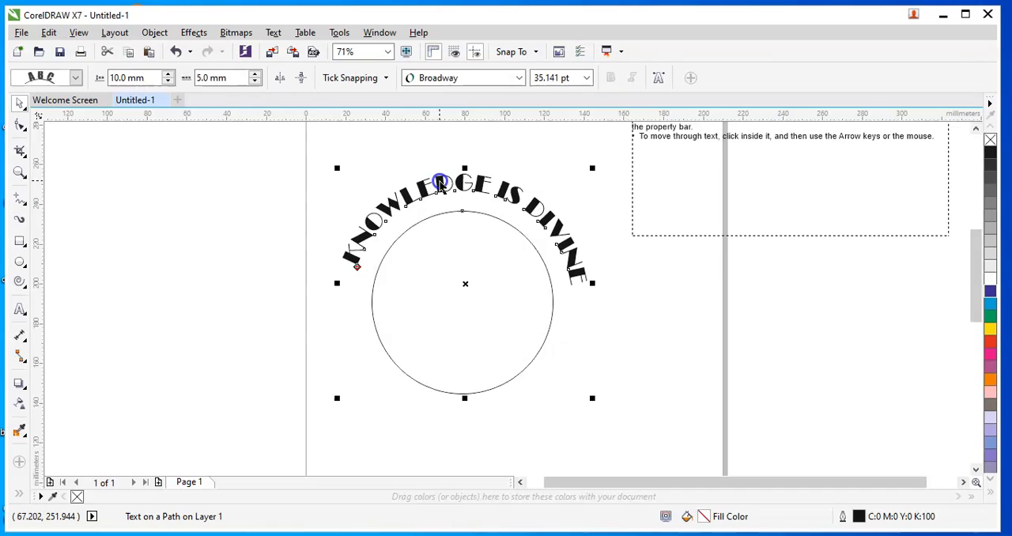
{"action": "left_click", "coordinate": [155, 32]}
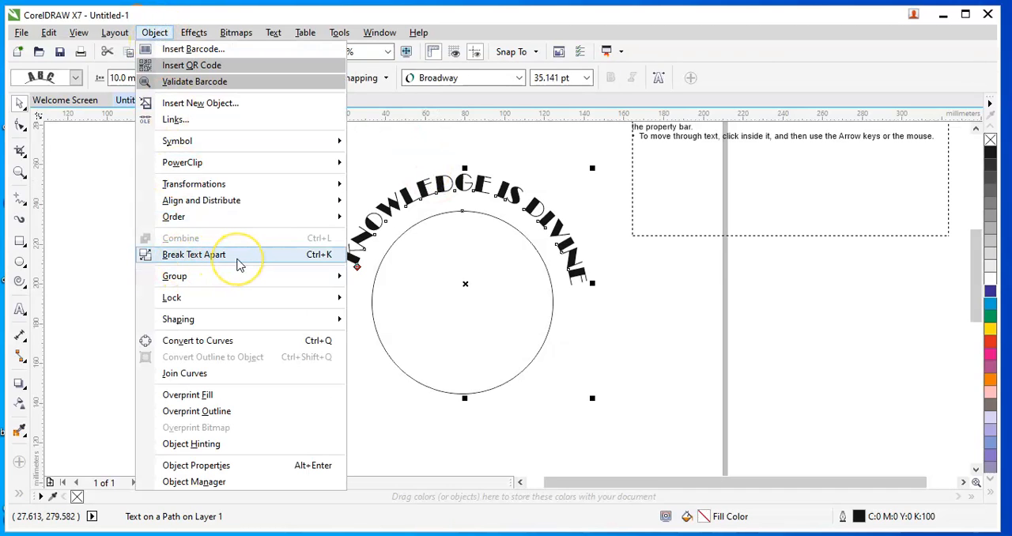
{"action": "left_click", "coordinate": [583, 383]}
{"action": "left_click", "coordinate": [533, 370]}
{"action": "left_click", "coordinate": [515, 382]}
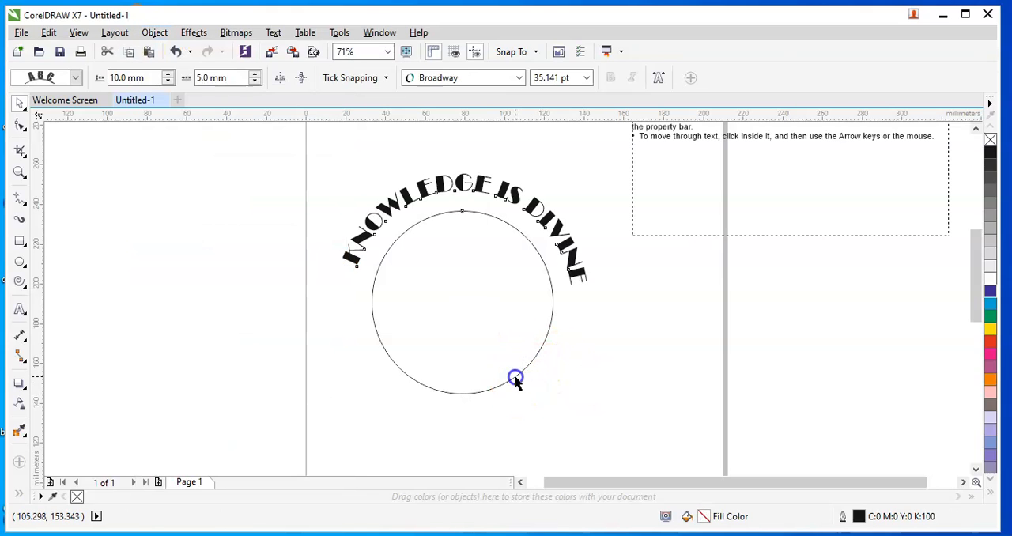
{"action": "mouse_move", "coordinate": [515, 377]}
{"action": "left_mouse_down"}
{"action": "mouse_move", "coordinate": [516, 395]}
{"action": "mouse_move", "coordinate": [515, 381]}
{"action": "left_mouse_up"}
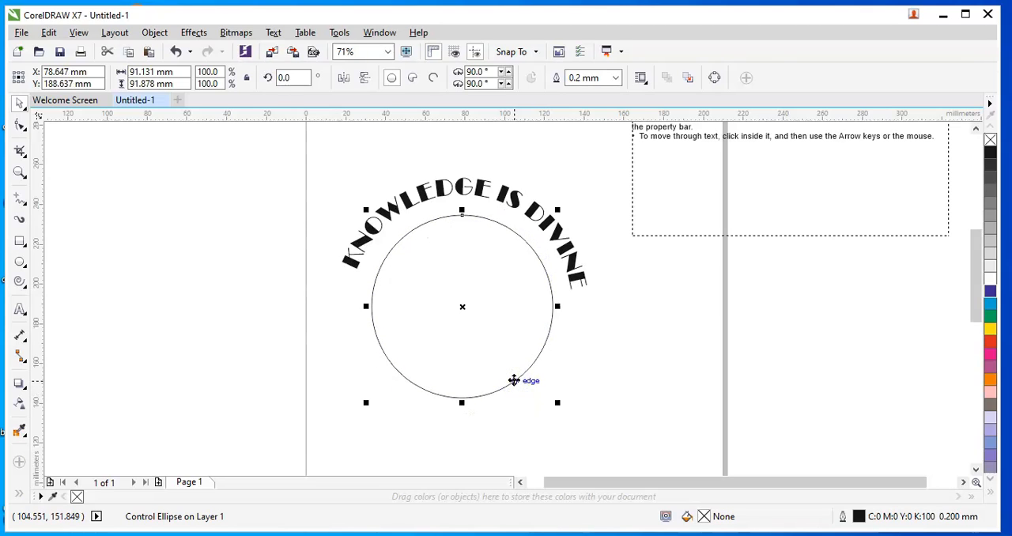
Break the fitted text apart from the circle path.
{"action": "left_click", "coordinate": [574, 286]}
{"action": "left_click", "coordinate": [576, 282]}
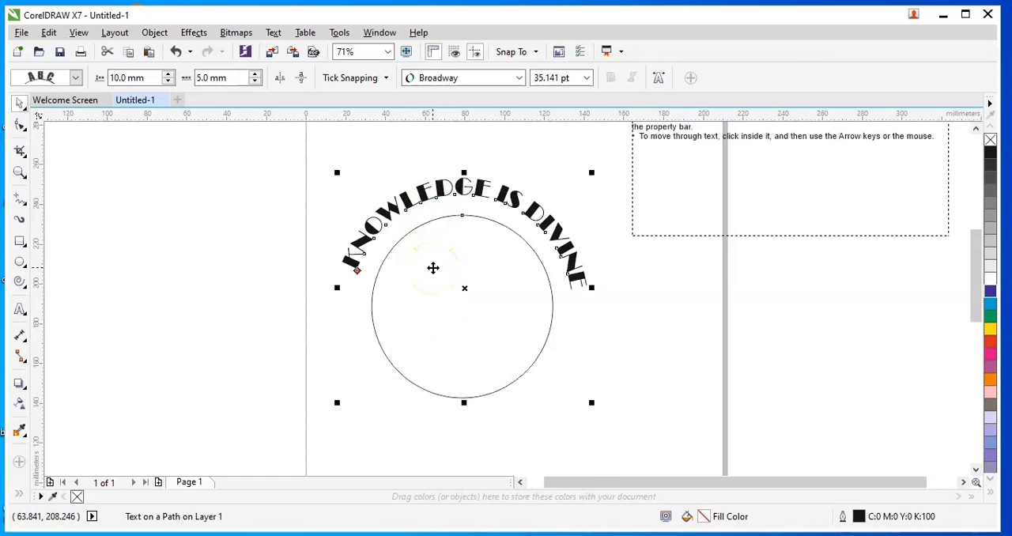
{"action": "left_click", "coordinate": [157, 34]}
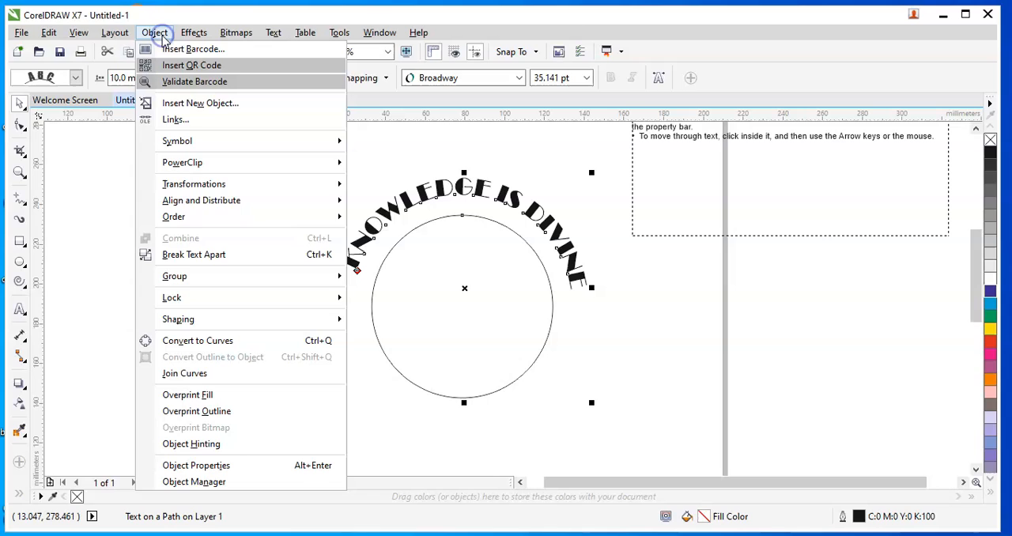
{"action": "left_click", "coordinate": [185, 254]}
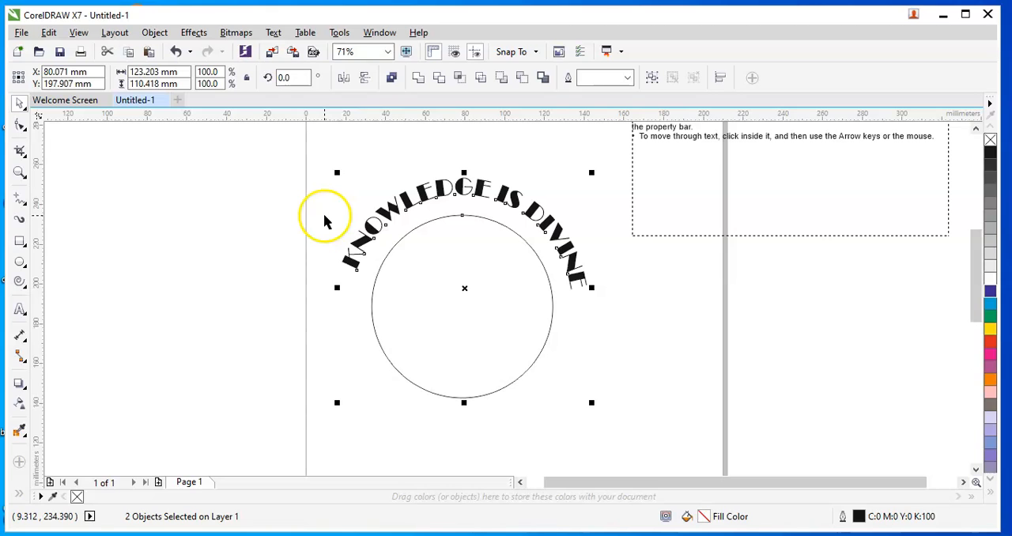
Move the circle away from the curved text and delete it.
{"action": "left_click", "coordinate": [244, 217]}
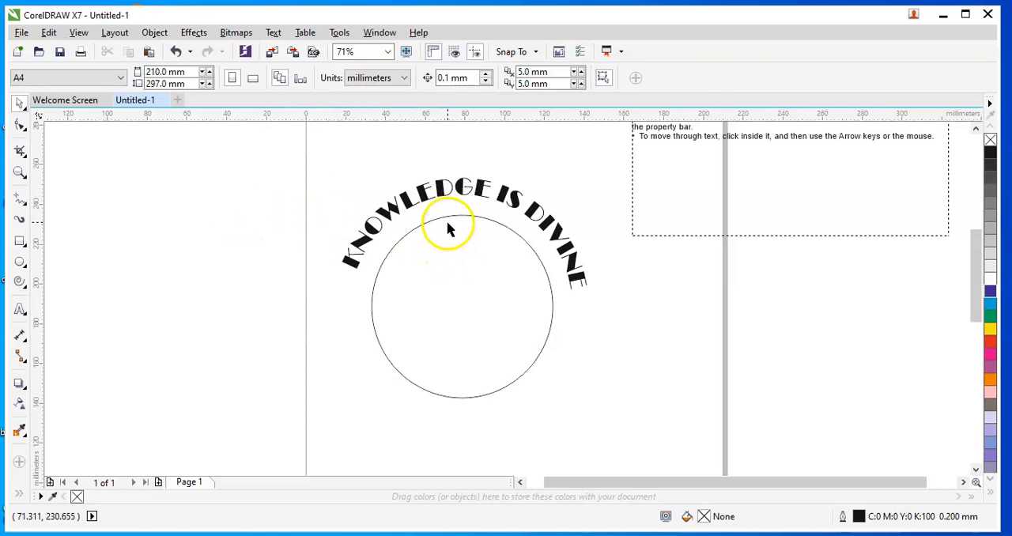
{"action": "left_click_drag", "start_coordinate": [449, 218], "coordinate": [763, 263]}
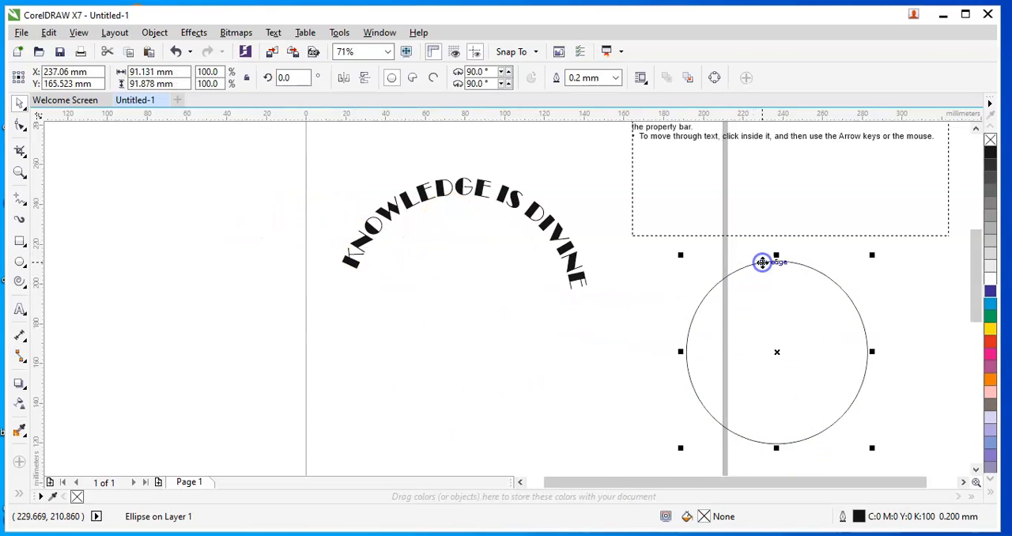
{"action": "key", "text": "Delete"}
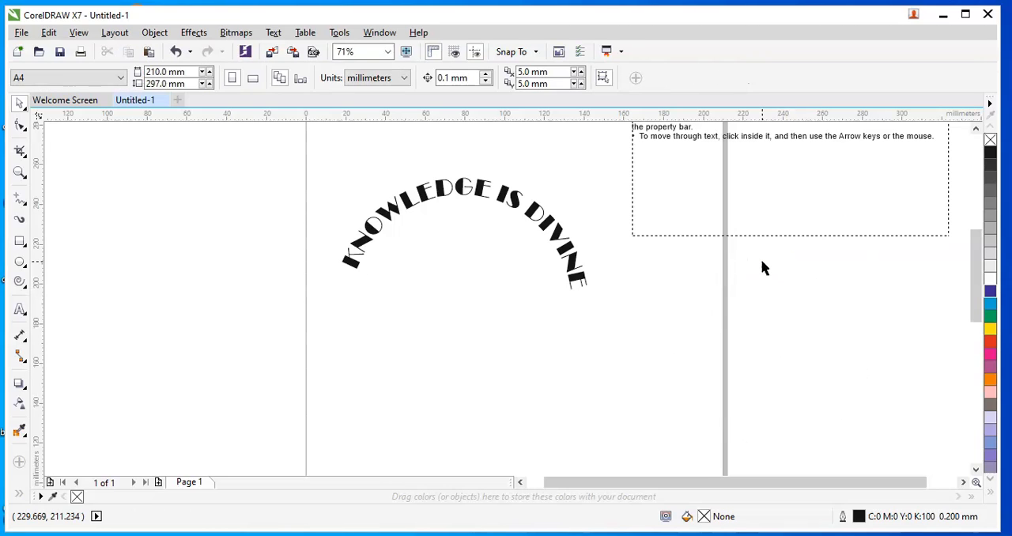
Move the curved text upward near the top of the page.
{"action": "left_click_drag", "start_coordinate": [461, 187], "coordinate": [471, 151]}
{"action": "left_click_drag", "start_coordinate": [551, 204], "coordinate": [518, 158]}
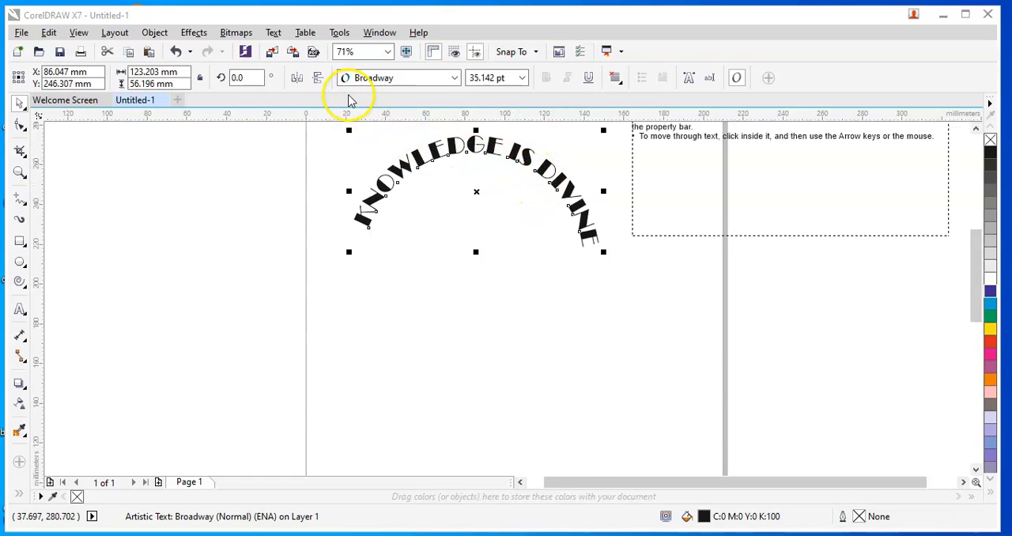
Try aligning the curved text to its baseline, then undo the change.
{"action": "left_click", "coordinate": [274, 33]}
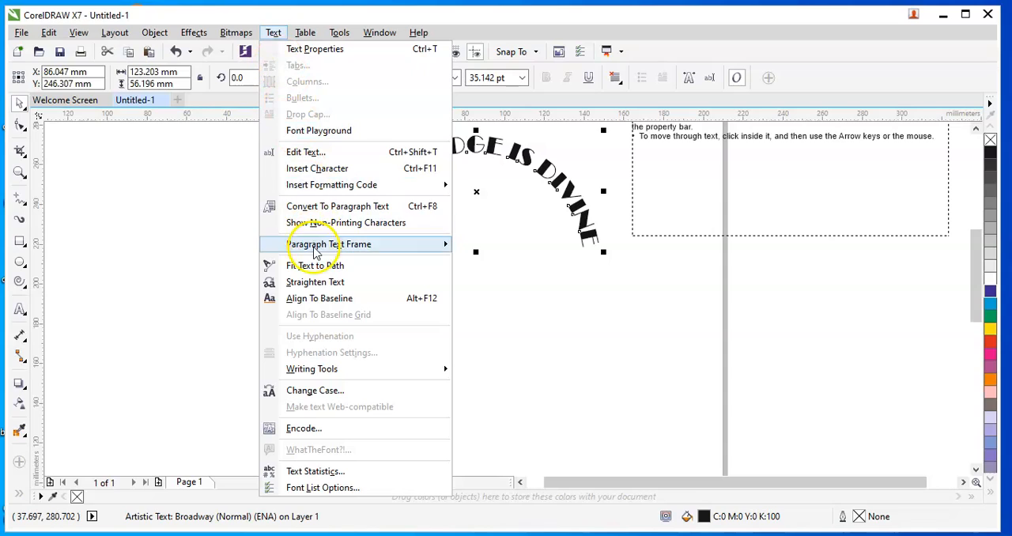
{"action": "left_click", "coordinate": [316, 299]}
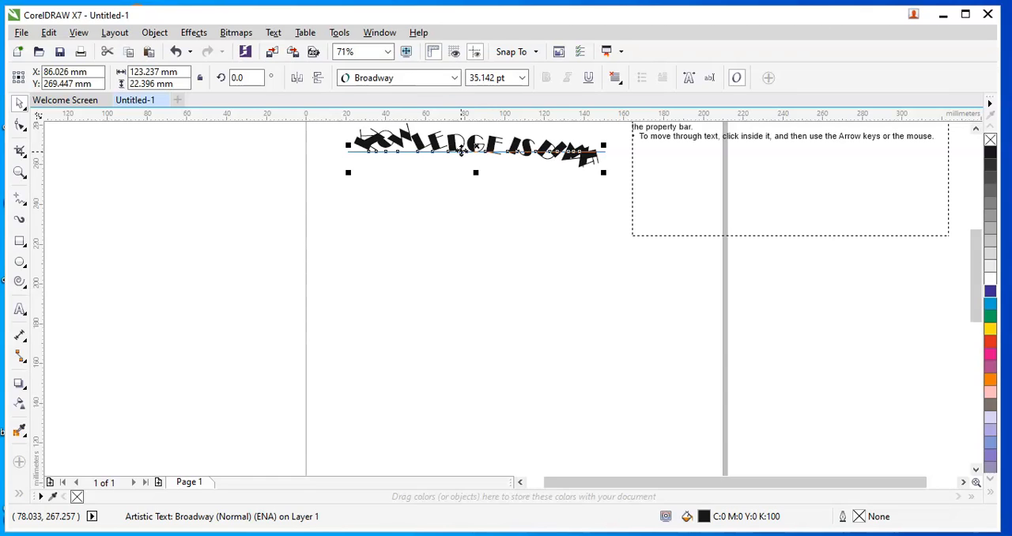
{"action": "left_click_drag", "start_coordinate": [462, 150], "coordinate": [590, 157]}
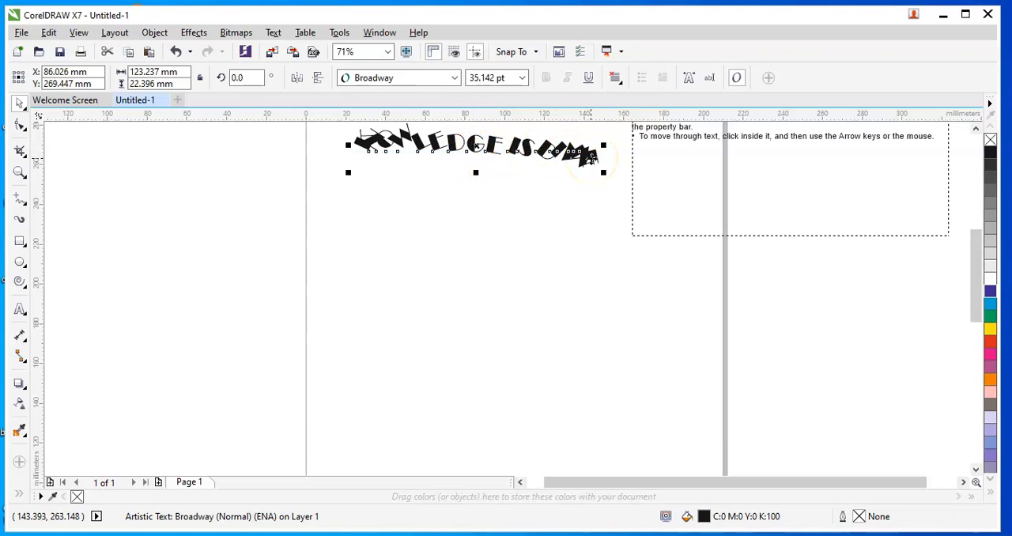
{"action": "left_click", "coordinate": [181, 52]}
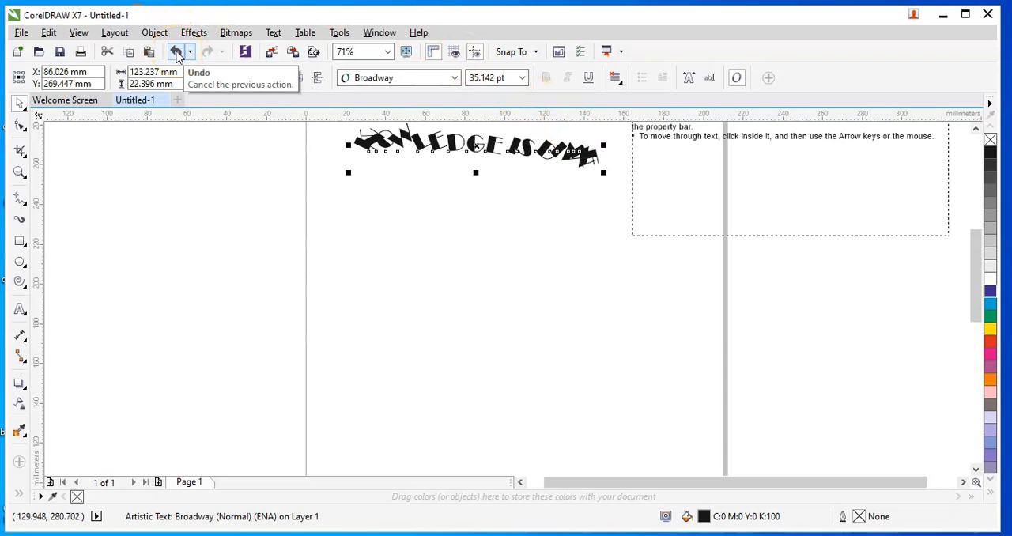
{"action": "left_click", "coordinate": [176, 52]}
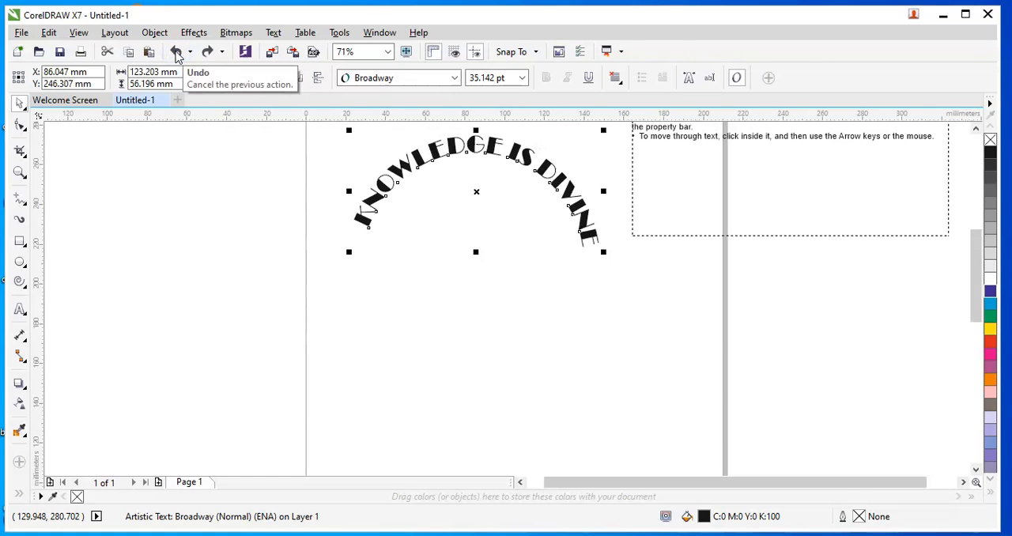
Straighten the curved text into a single horizontal line.
{"action": "left_click", "coordinate": [273, 32]}
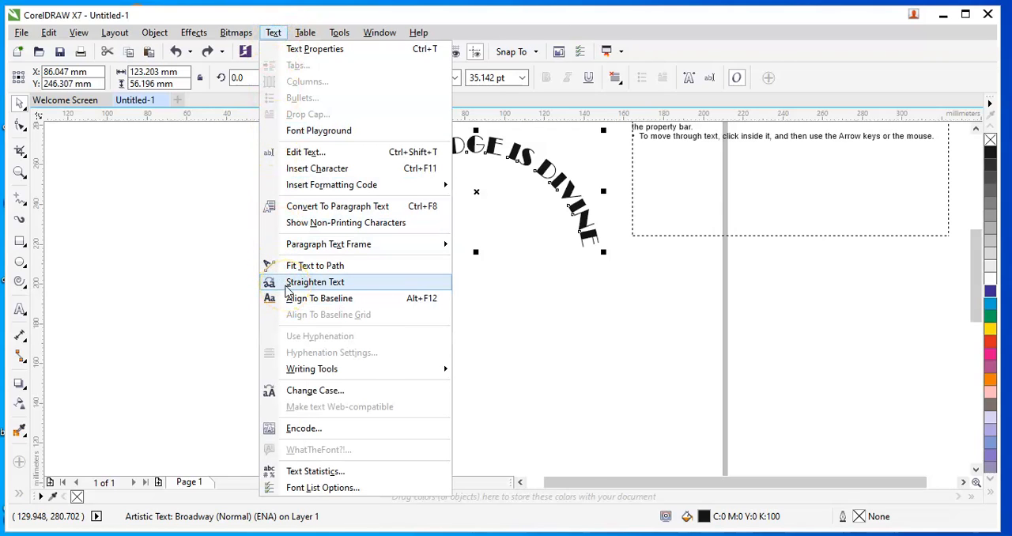
{"action": "left_click", "coordinate": [286, 286]}
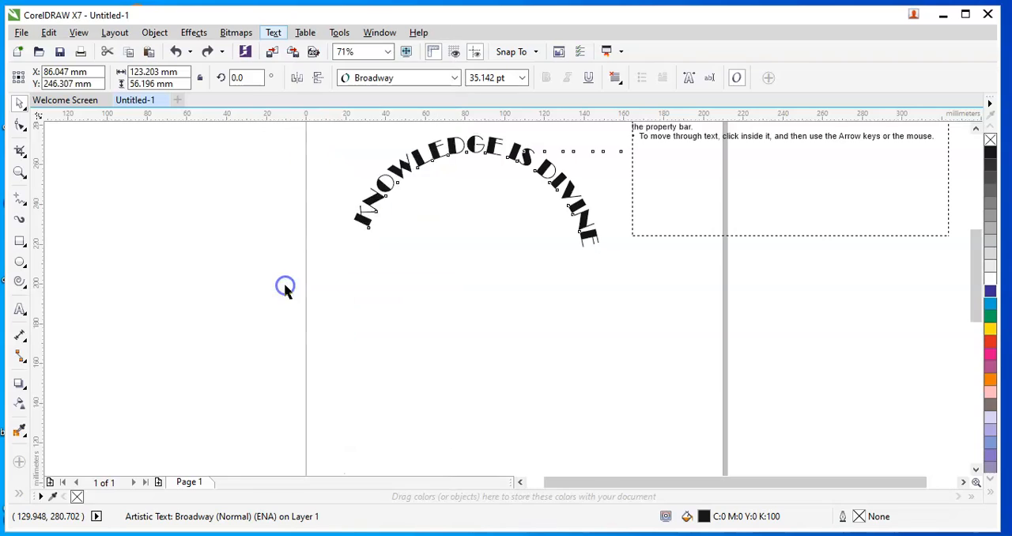
{"action": "left_click", "coordinate": [456, 163]}
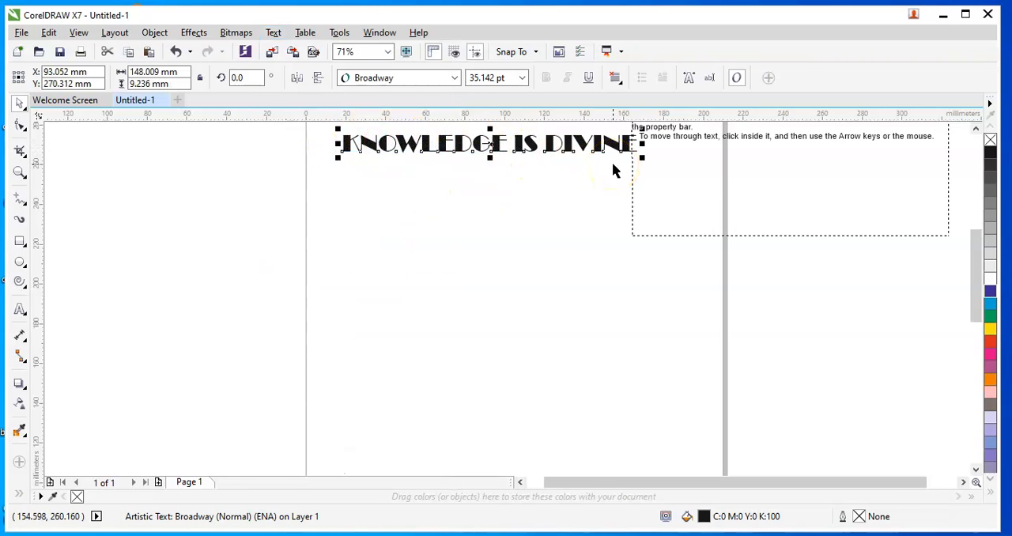
Move the straightened text down to the middle of the page.
{"action": "double_click", "coordinate": [468, 145]}
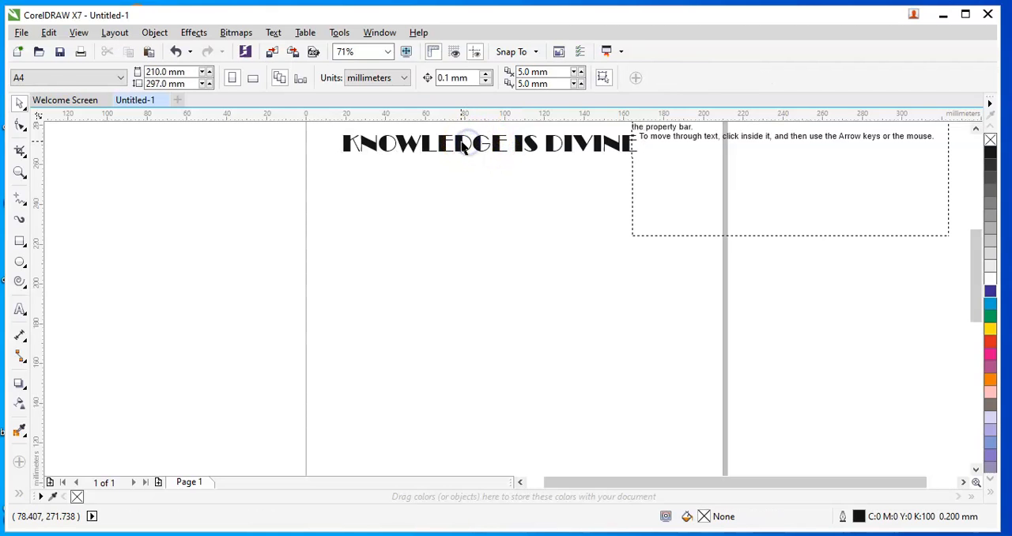
{"action": "left_click_drag", "start_coordinate": [461, 143], "coordinate": [452, 244]}
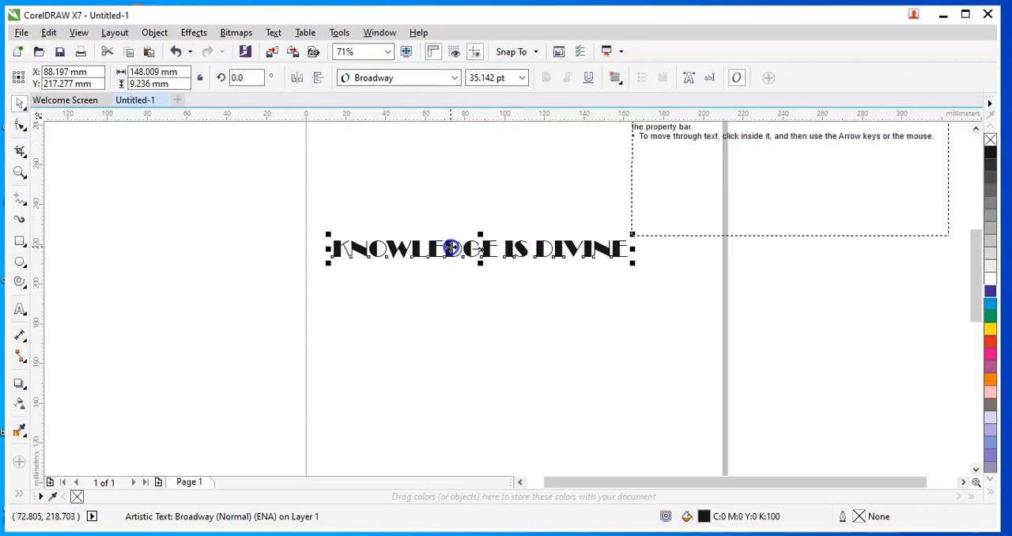